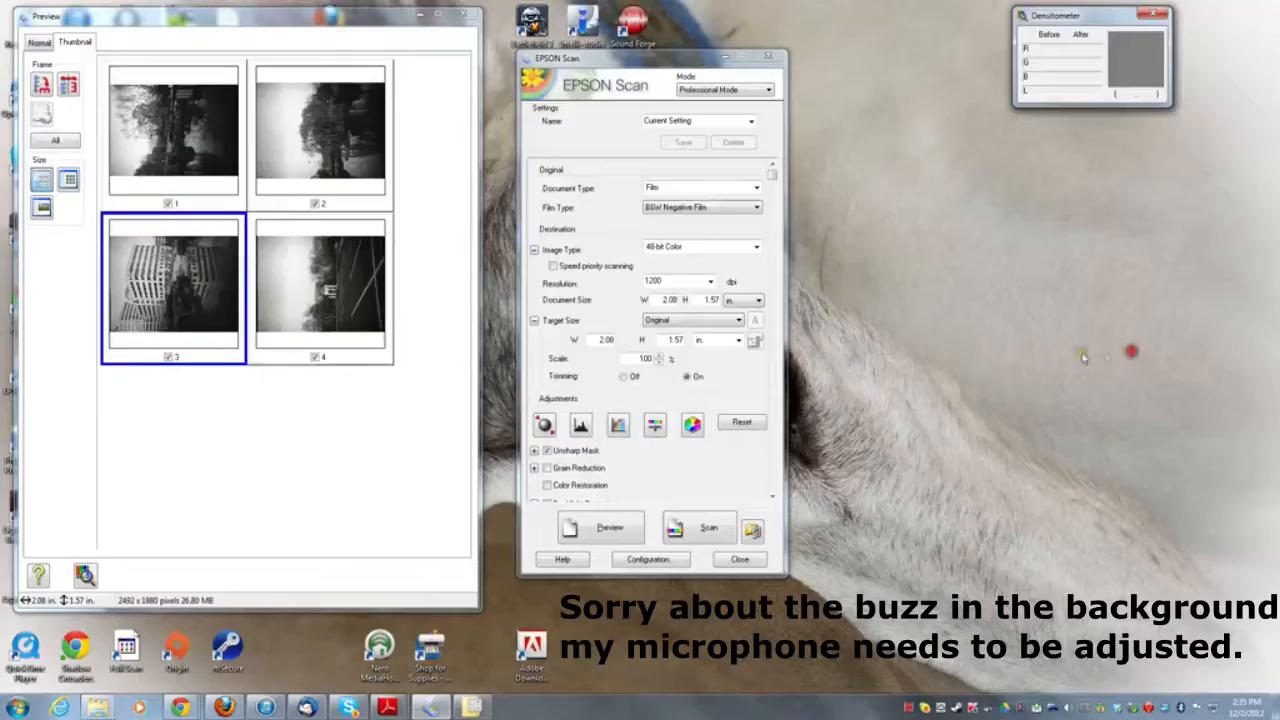
- Preview the black-and-white negative film frames
{"action": "left_click", "coordinate": [599, 529]}
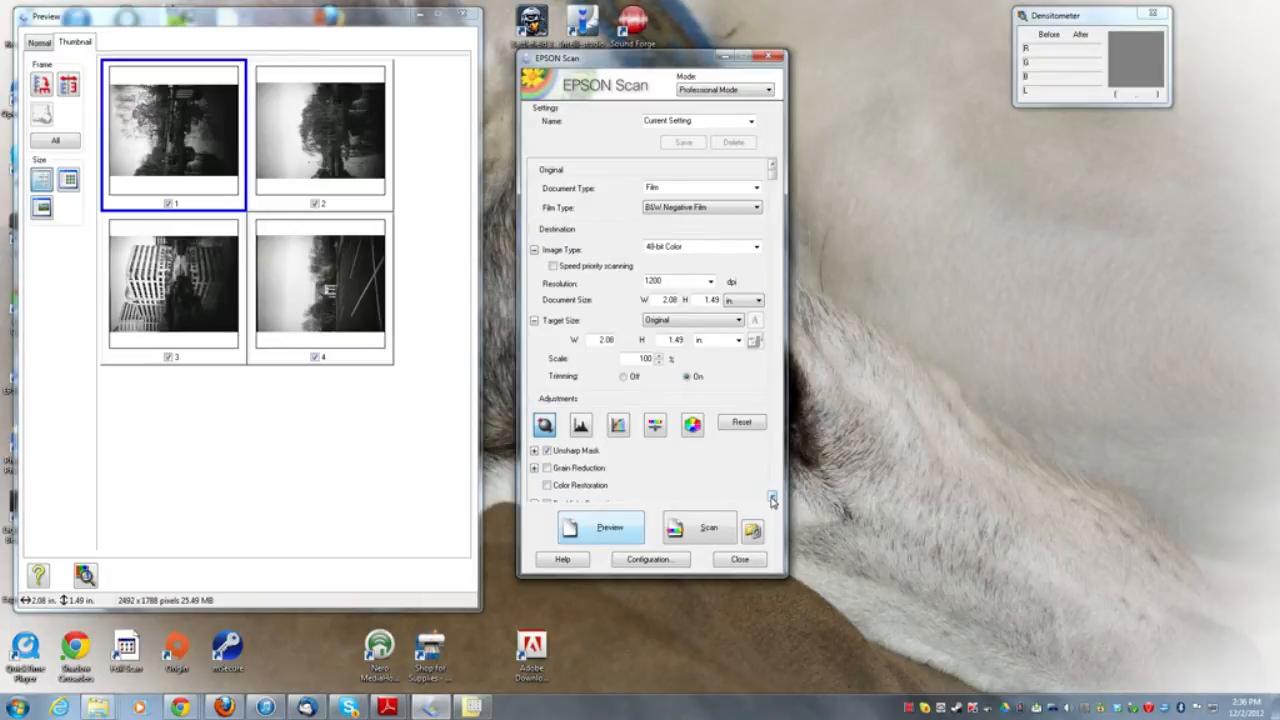
- Check the medium format film size choices in the scanner configuration, leaving without changes
{"action": "left_click", "coordinate": [634, 562]}
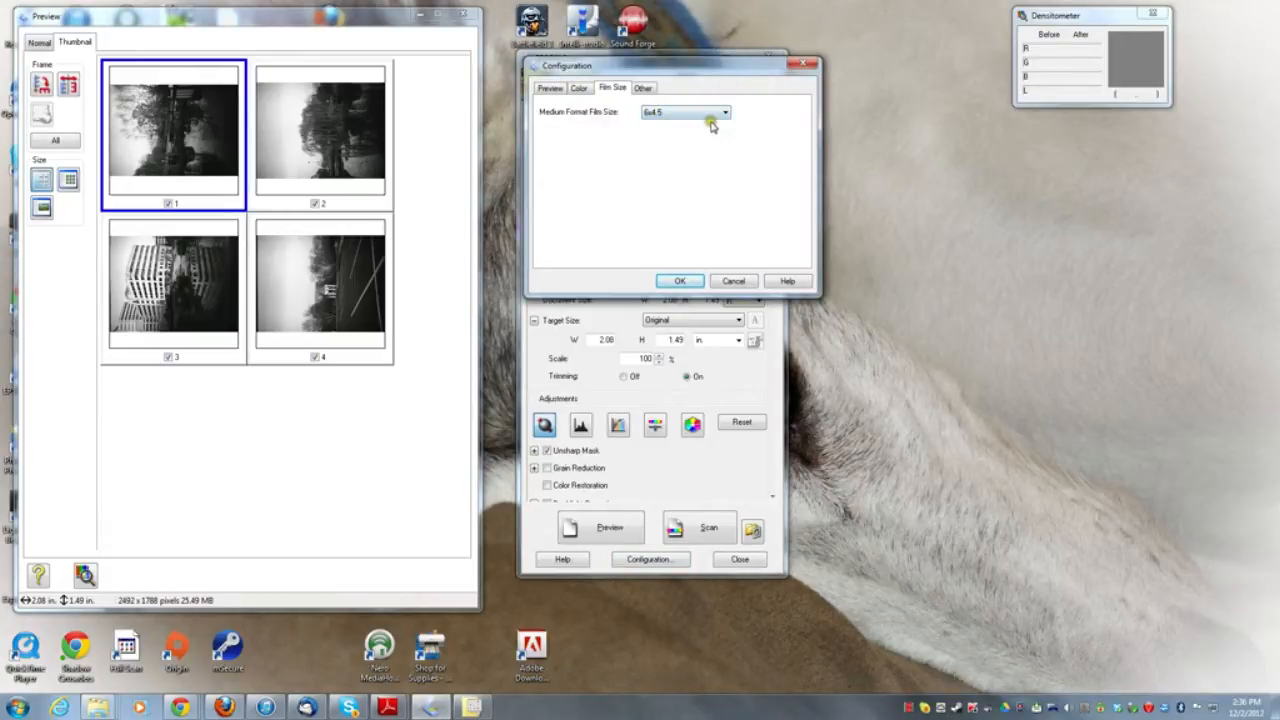
{"action": "left_click", "coordinate": [725, 114]}
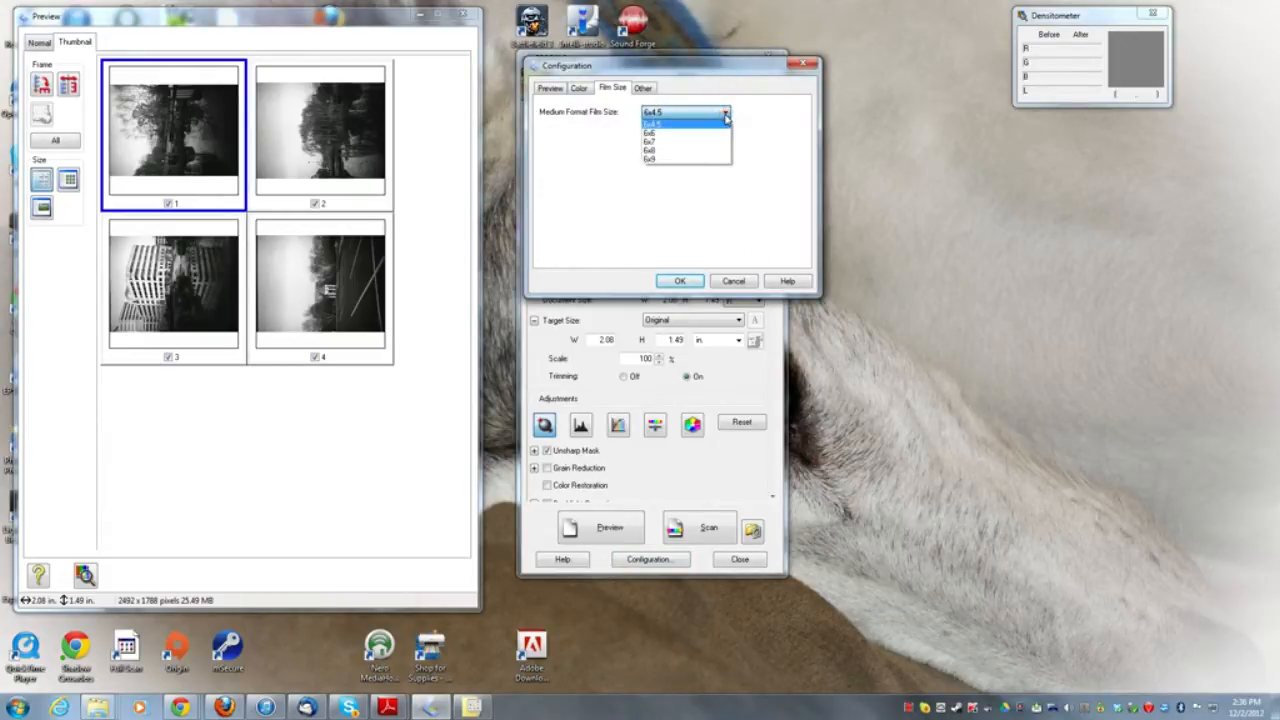
{"action": "left_click", "coordinate": [725, 116]}
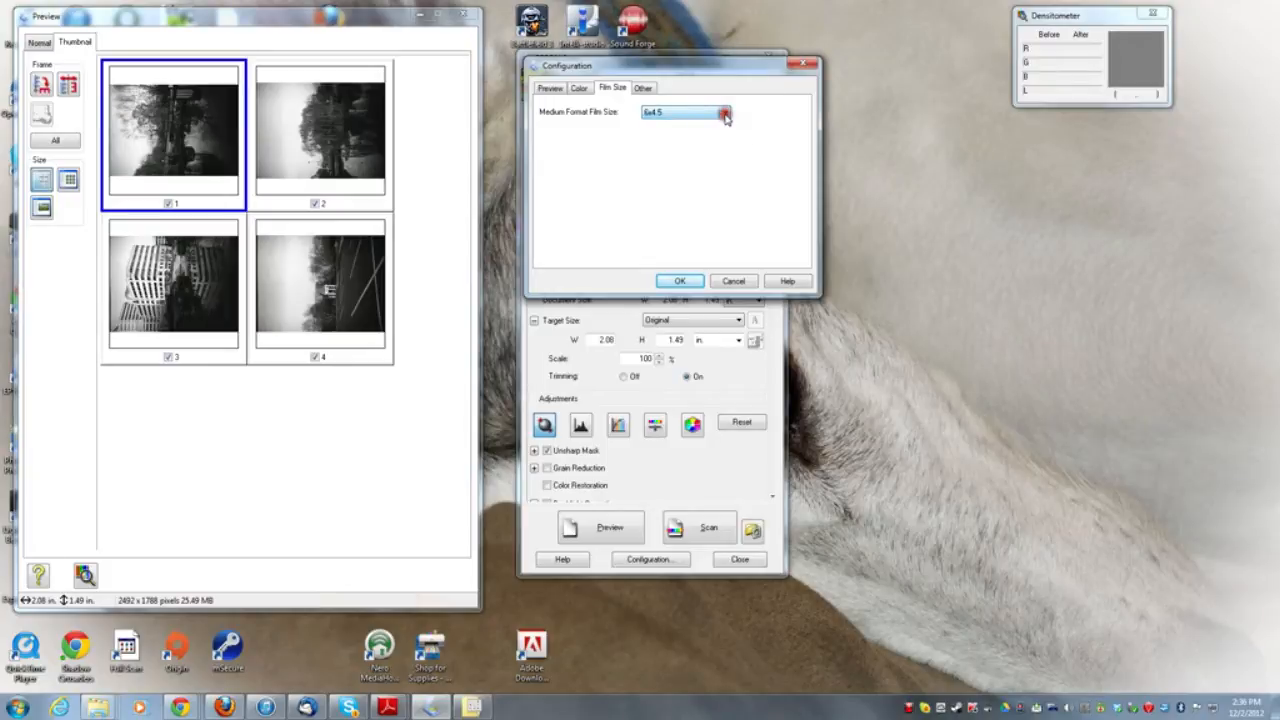
{"action": "left_click", "coordinate": [733, 281]}
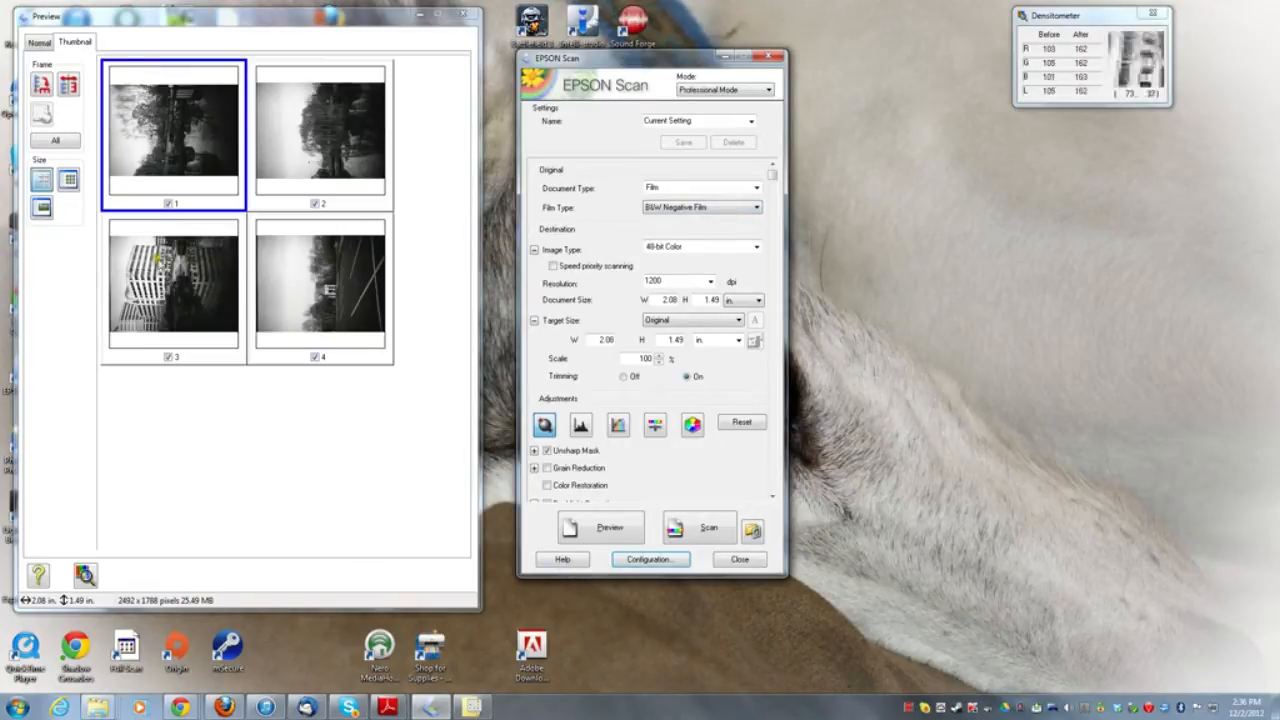
- Enlarge frame 3 and adjust its histogram to midtone input 1.19, highlight input 120 and highlight output 205
{"action": "double_click", "coordinate": [172, 290]}
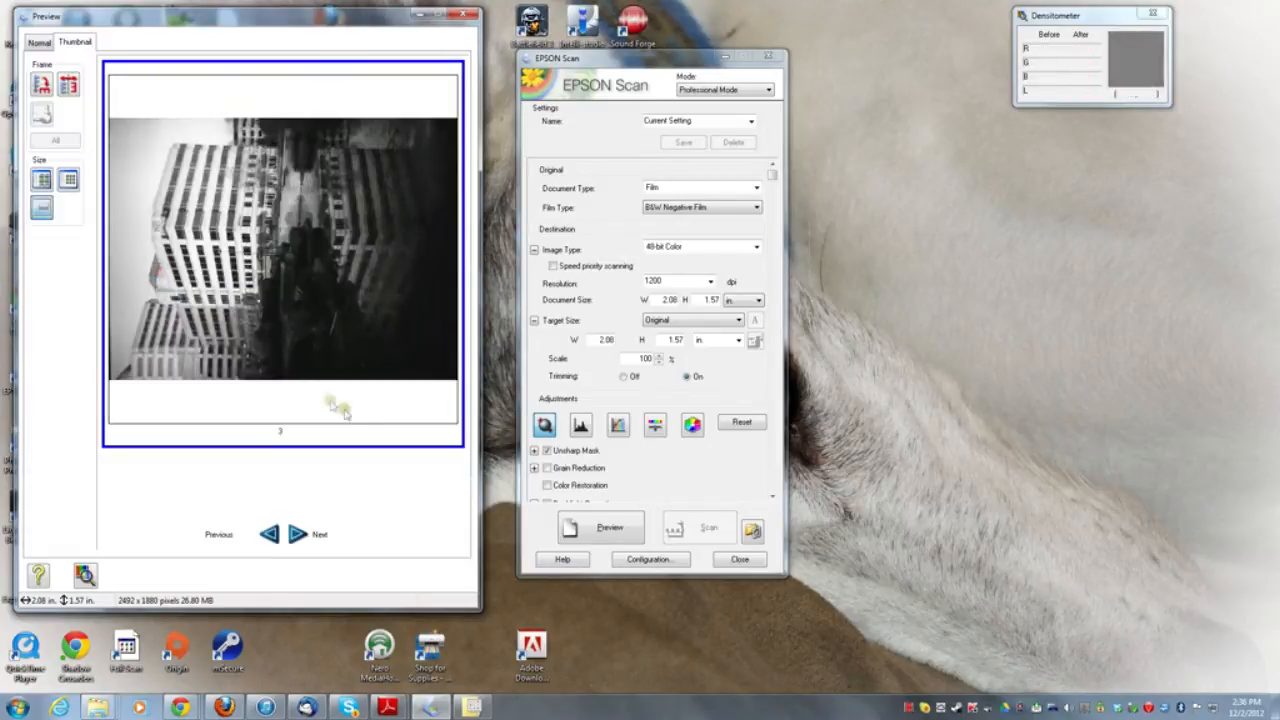
{"action": "left_click", "coordinate": [581, 430]}
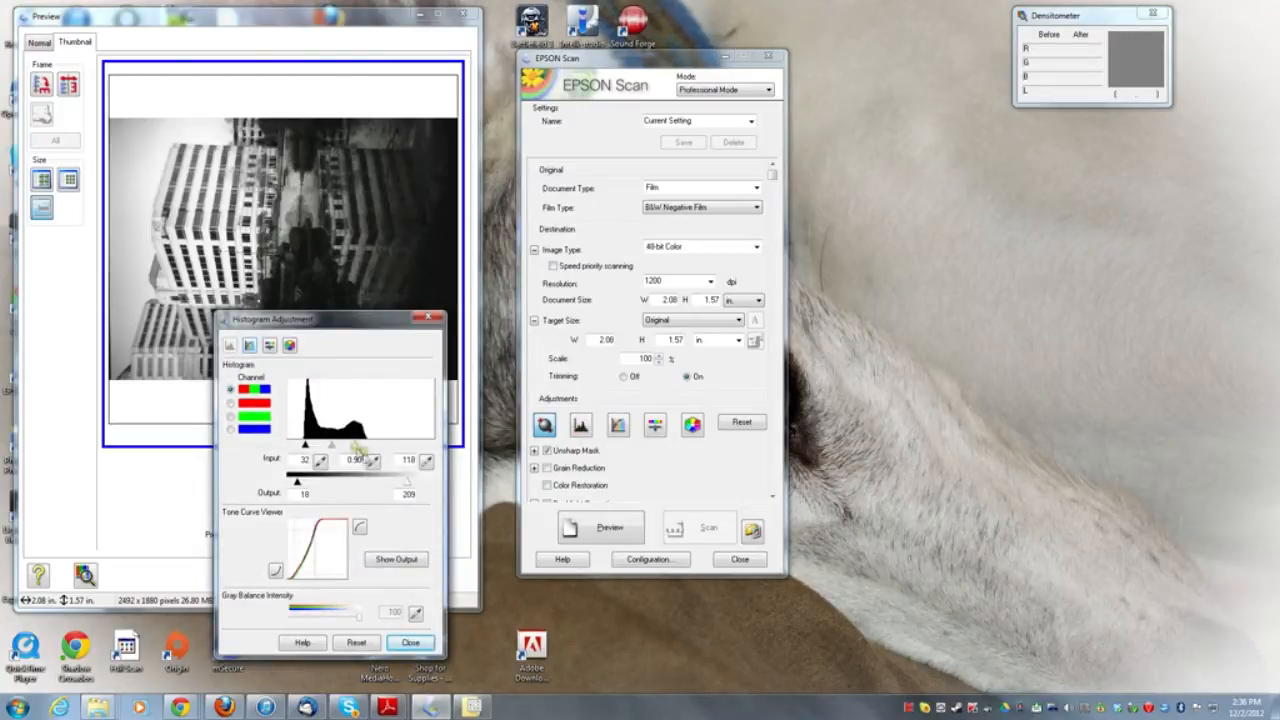
{"action": "mouse_move", "coordinate": [407, 483]}
{"action": "left_mouse_down"}
{"action": "mouse_move", "coordinate": [389, 482]}
{"action": "mouse_move", "coordinate": [407, 483]}
{"action": "left_mouse_up"}
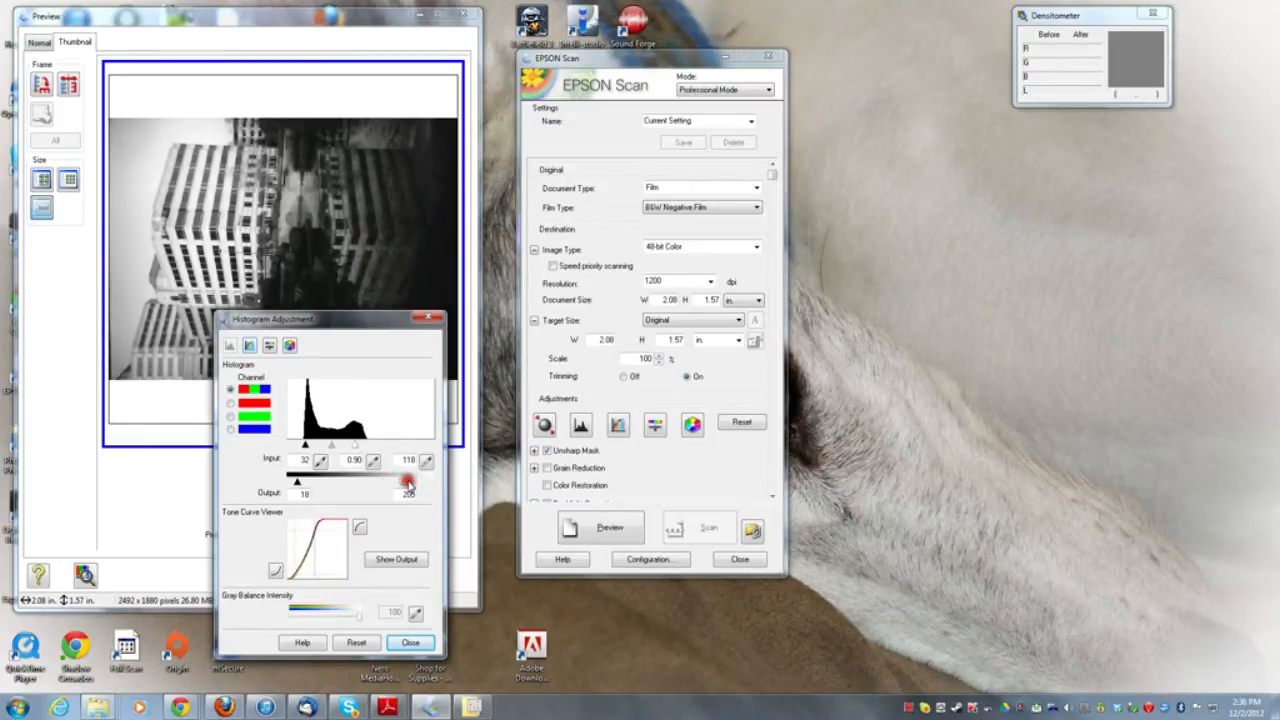
{"action": "mouse_move", "coordinate": [352, 446]}
{"action": "left_mouse_down"}
{"action": "mouse_move", "coordinate": [369, 448]}
{"action": "mouse_move", "coordinate": [328, 447]}
{"action": "left_mouse_up"}
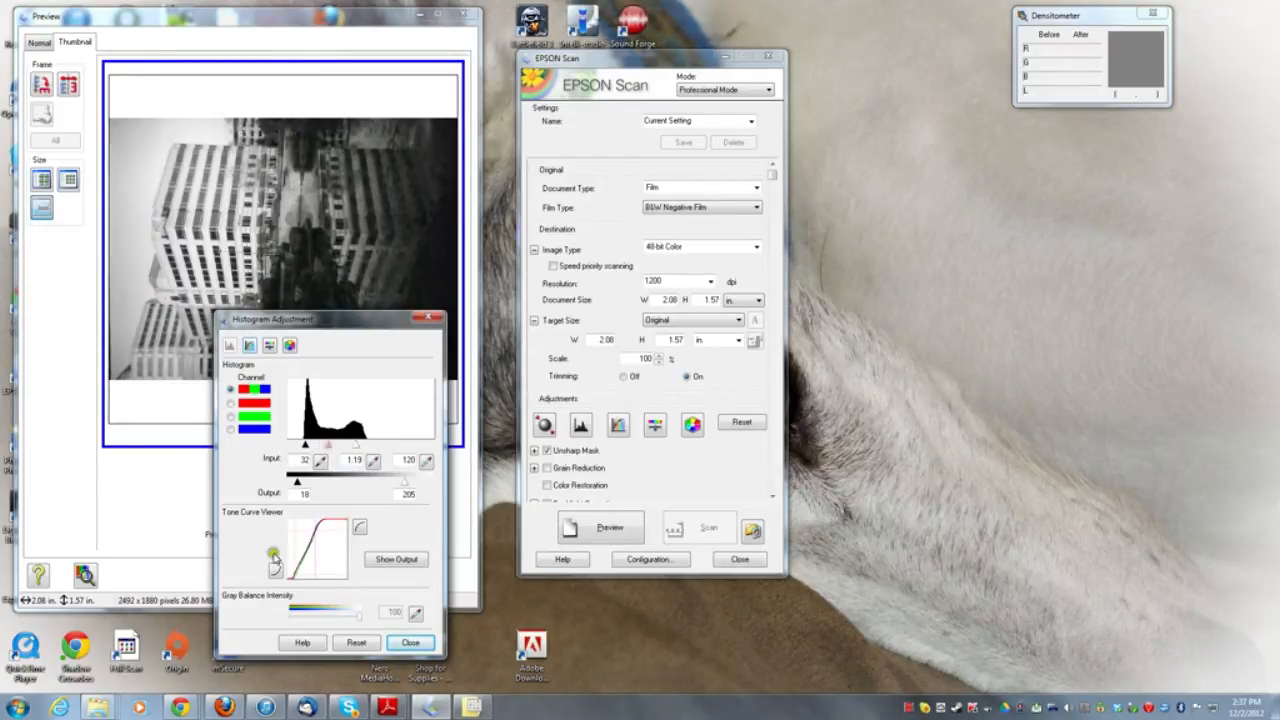
- Set frame 3's brightness to 13 and contrast to 22, close the adjustments and return to the large thumbnails
{"action": "left_click", "coordinate": [303, 644]}
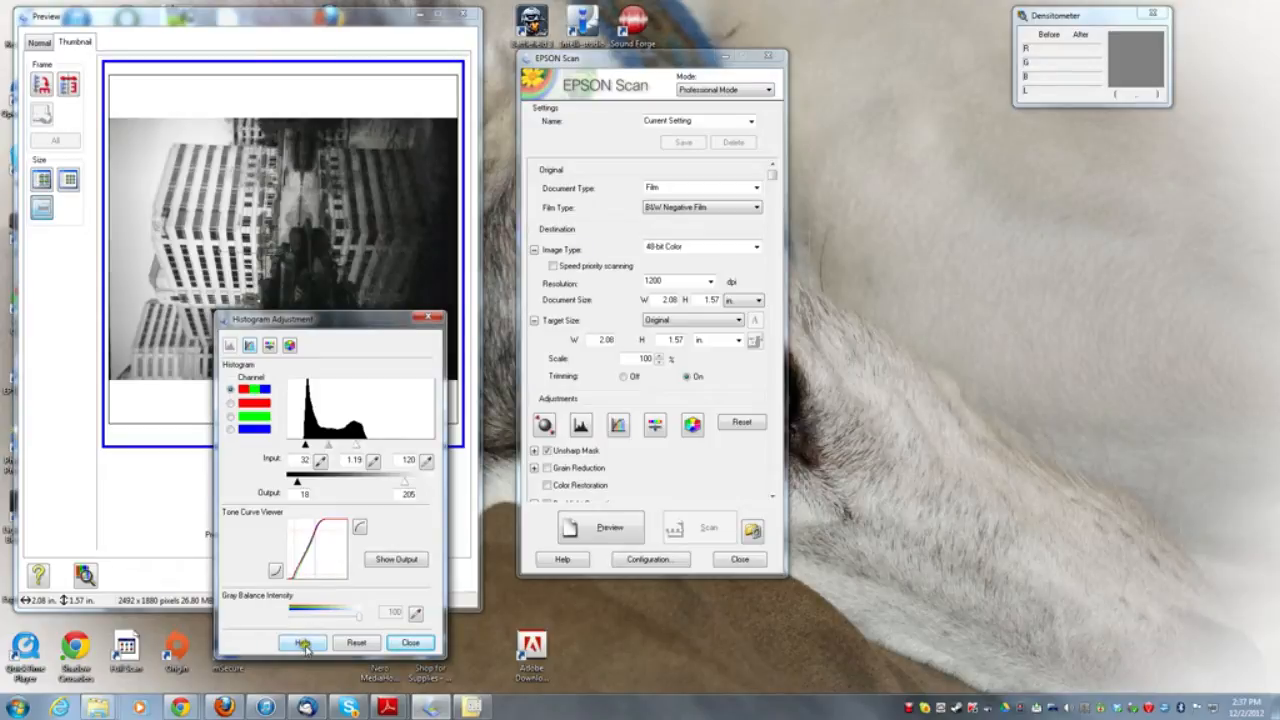
{"action": "left_click", "coordinate": [268, 350]}
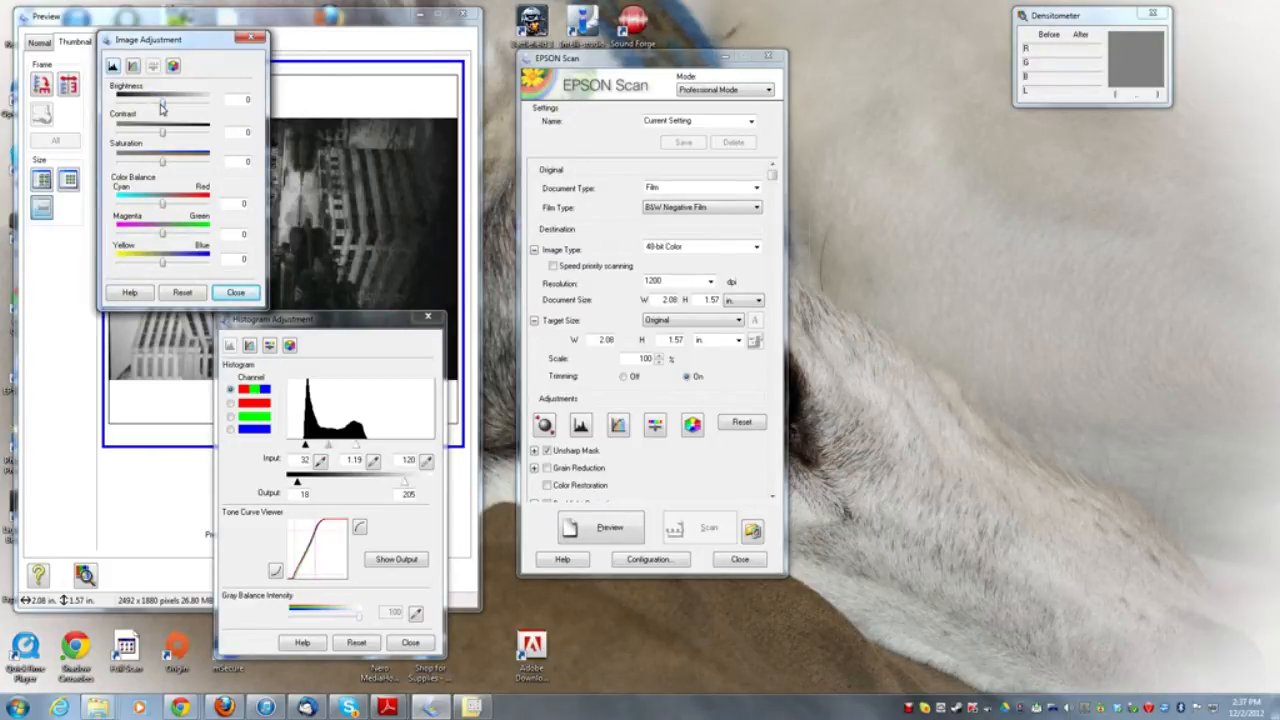
{"action": "left_click_drag", "start_coordinate": [163, 108], "coordinate": [172, 136]}
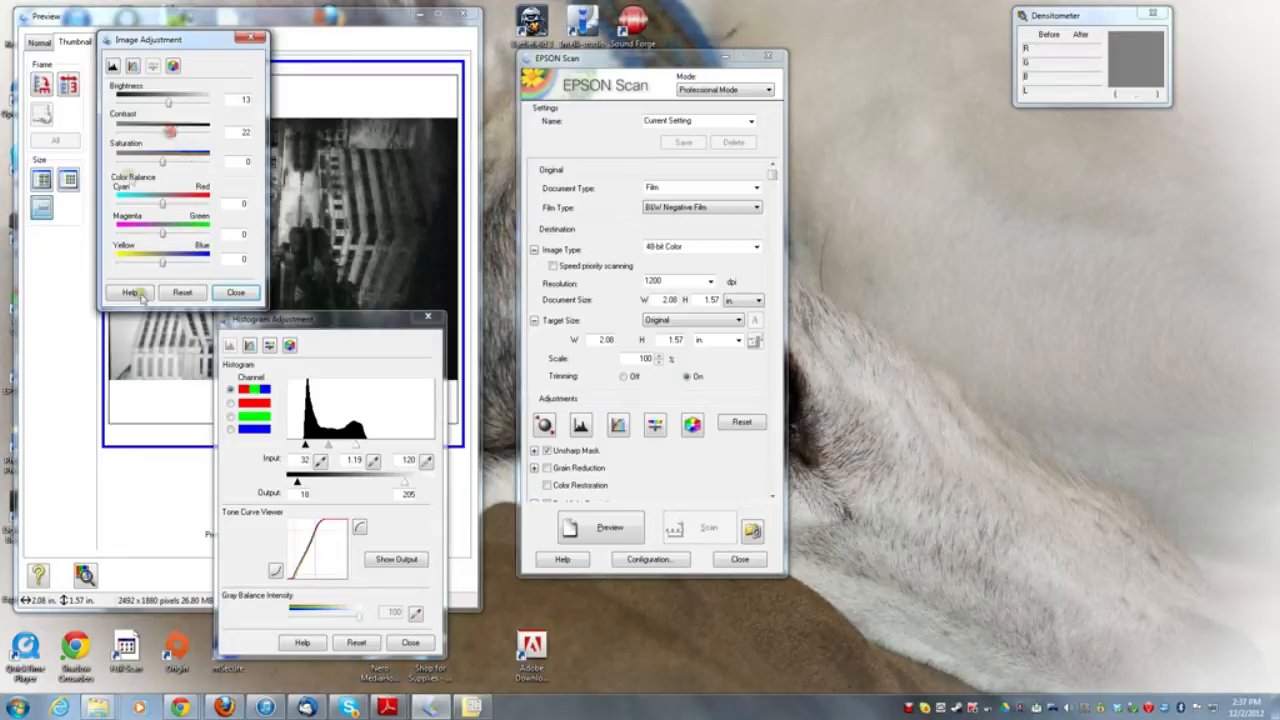
{"action": "left_click", "coordinate": [234, 294]}
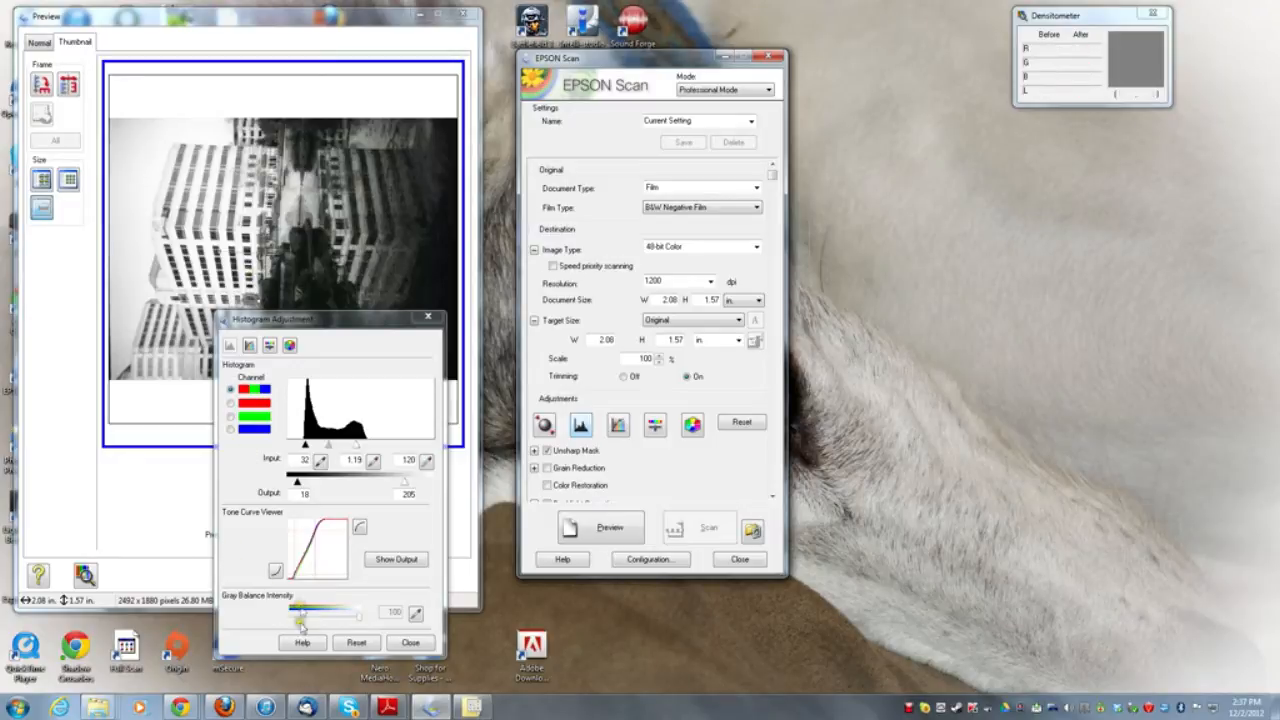
{"action": "left_click", "coordinate": [411, 643]}
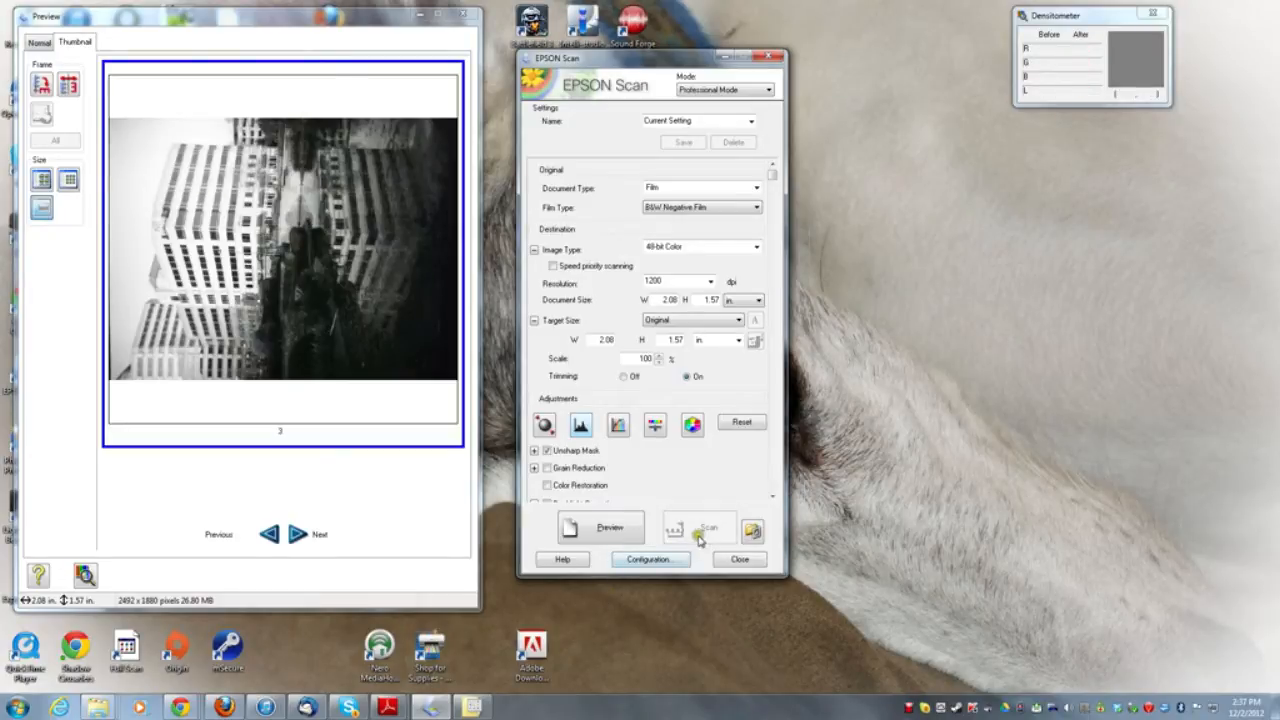
{"action": "left_click", "coordinate": [41, 179]}
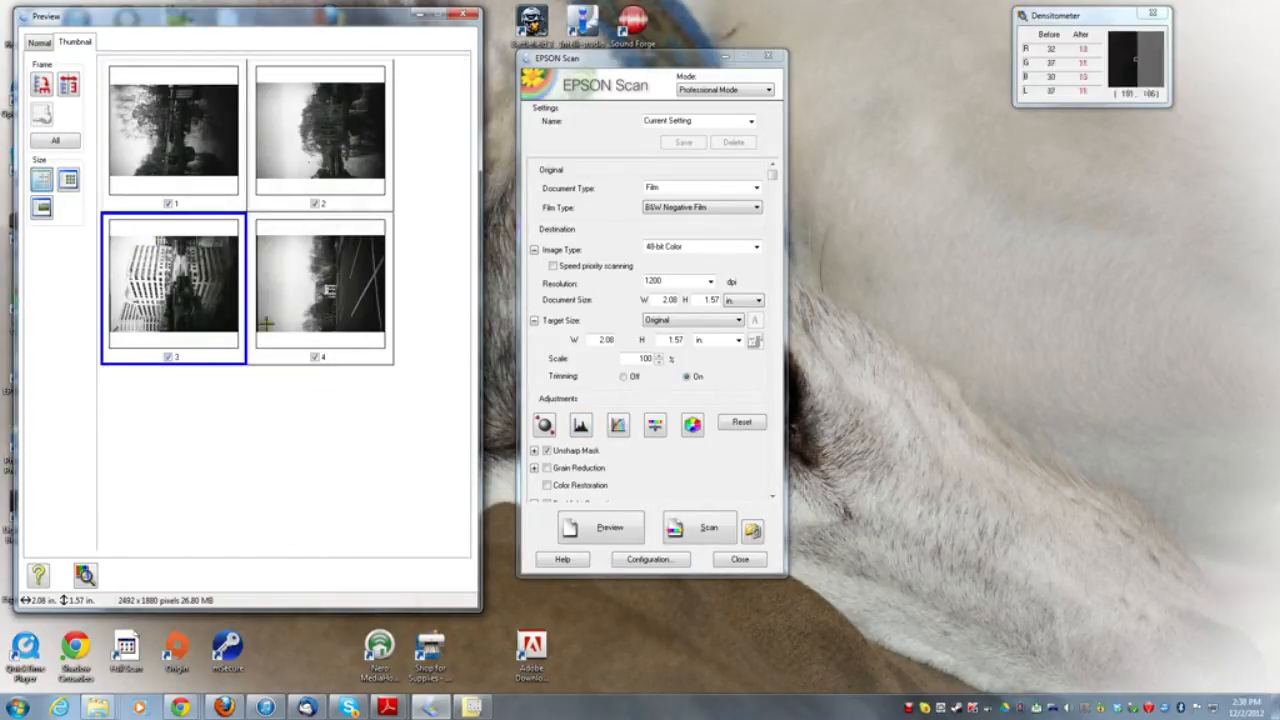
- Mark a crop area of about 0.45 by 0.27 in on the shaded building in frame 3, and return to the thumbnails
{"action": "double_click", "coordinate": [191, 286]}
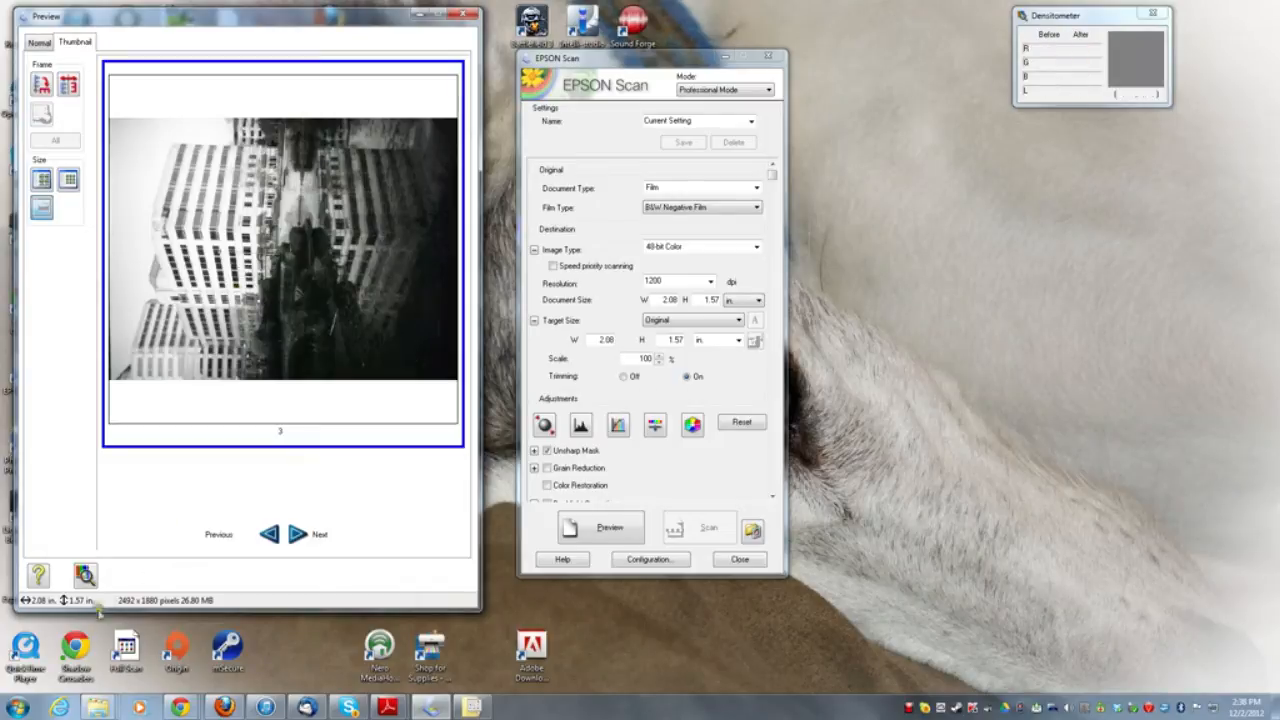
{"action": "left_click_drag", "start_coordinate": [407, 228], "coordinate": [332, 272]}
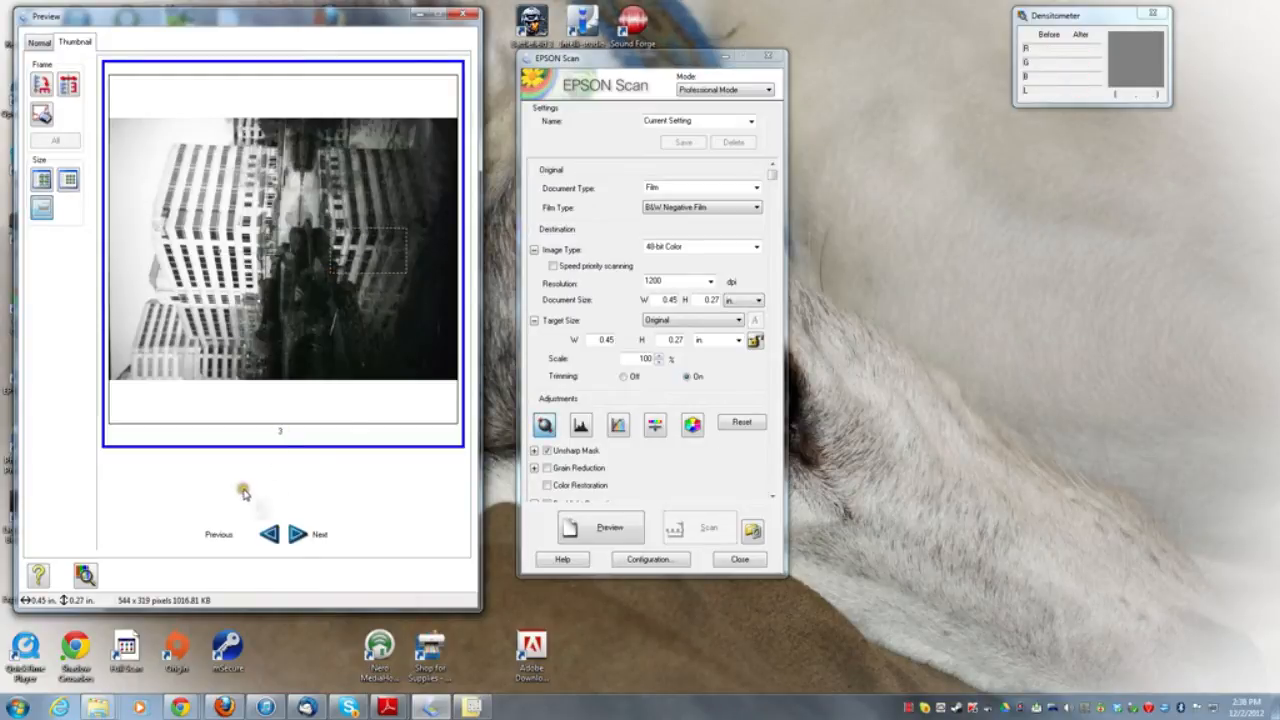
{"action": "left_click", "coordinate": [41, 180]}
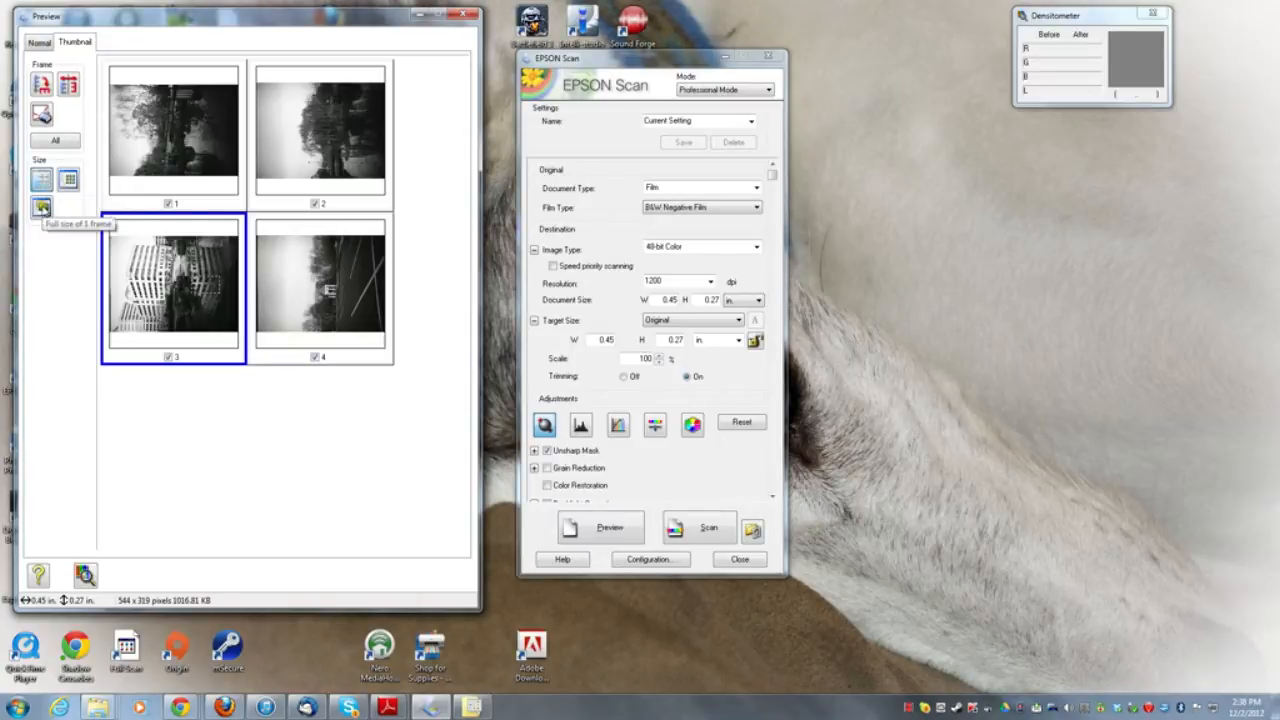
- Scan all four frames as JPEG files into the 2012-12-01 folder with prefix debonair and start number 470
{"action": "left_click", "coordinate": [36, 45]}
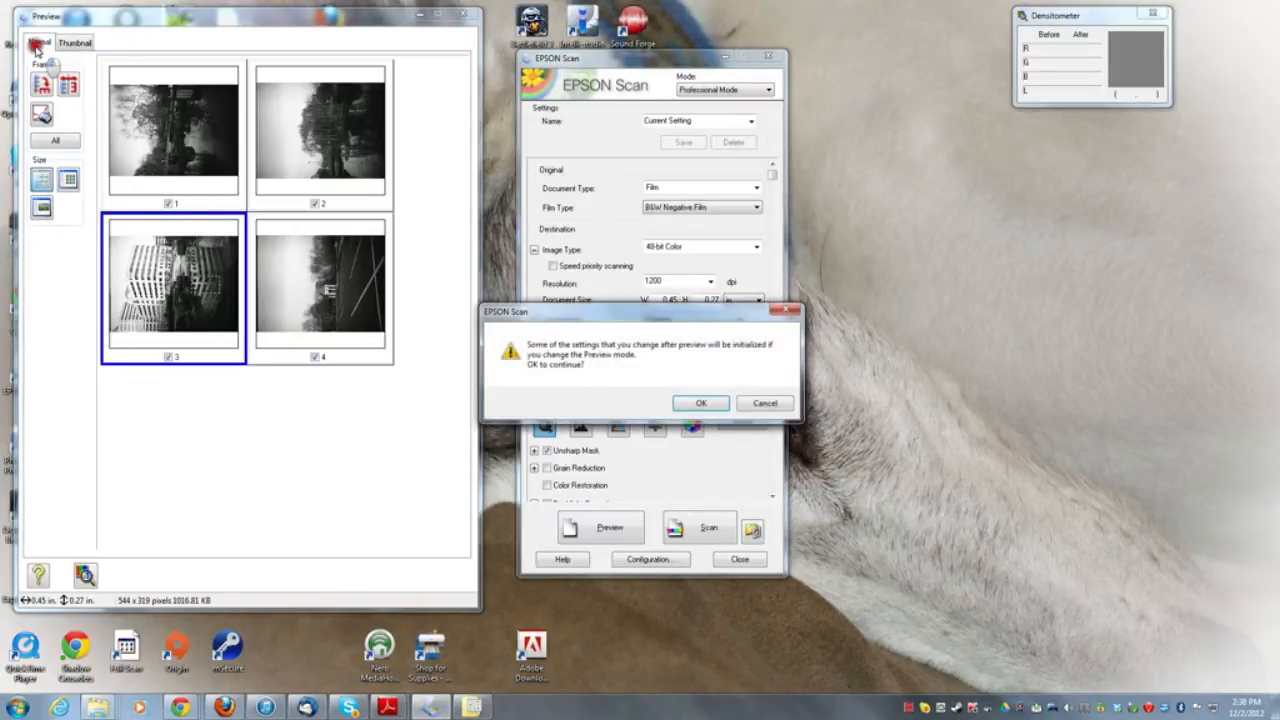
{"action": "left_click", "coordinate": [757, 406]}
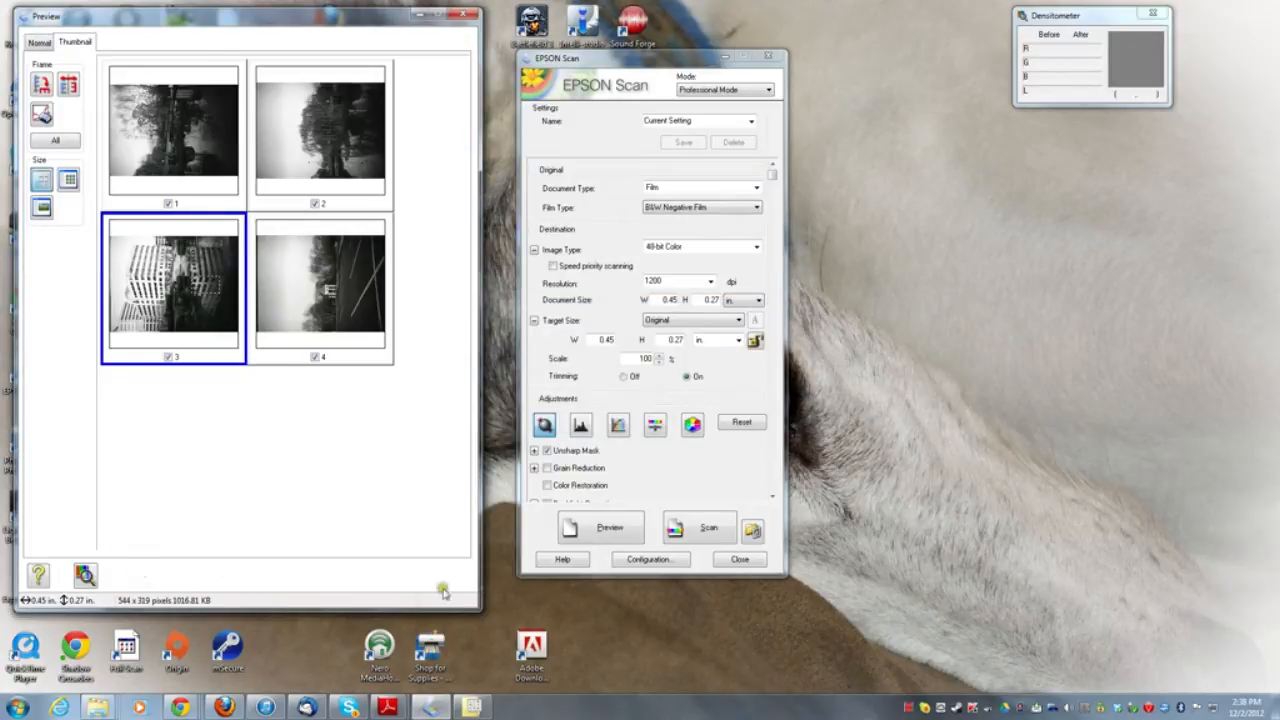
{"action": "left_click", "coordinate": [698, 525]}
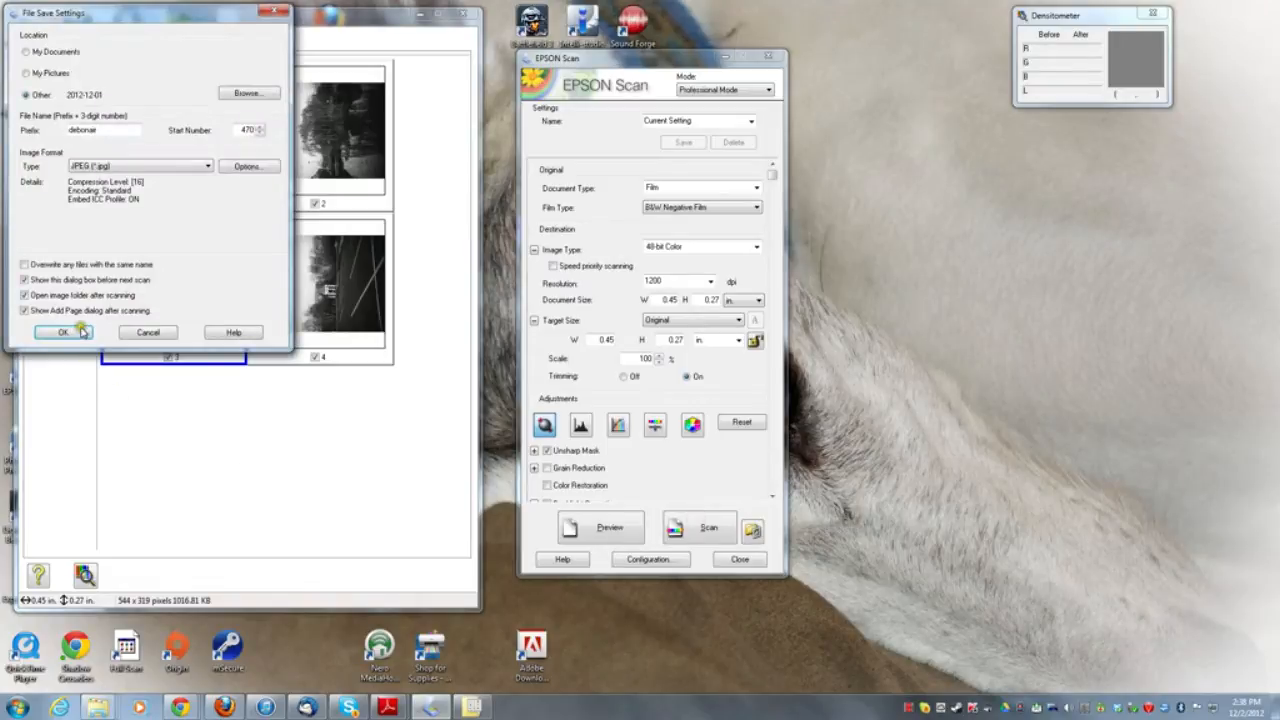
{"action": "left_click", "coordinate": [56, 334]}
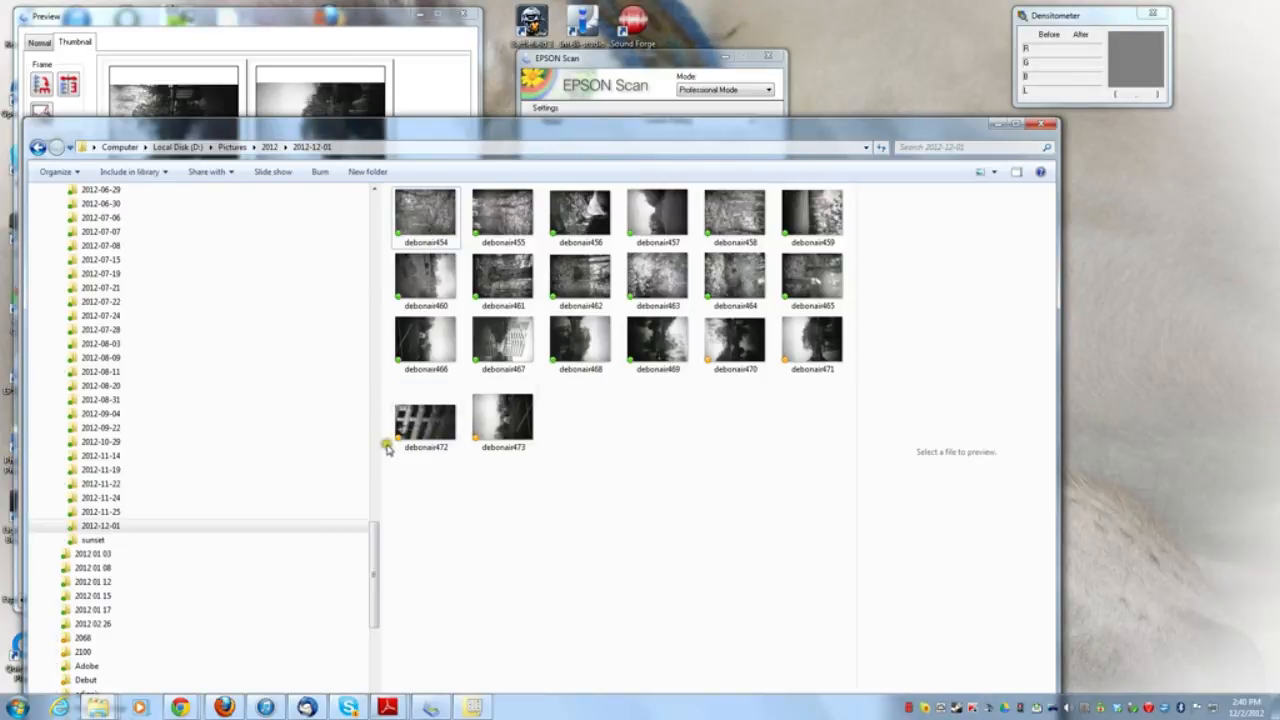
- View the scanned image debonair472 in the image viewer and close it
{"action": "left_click", "coordinate": [428, 432]}
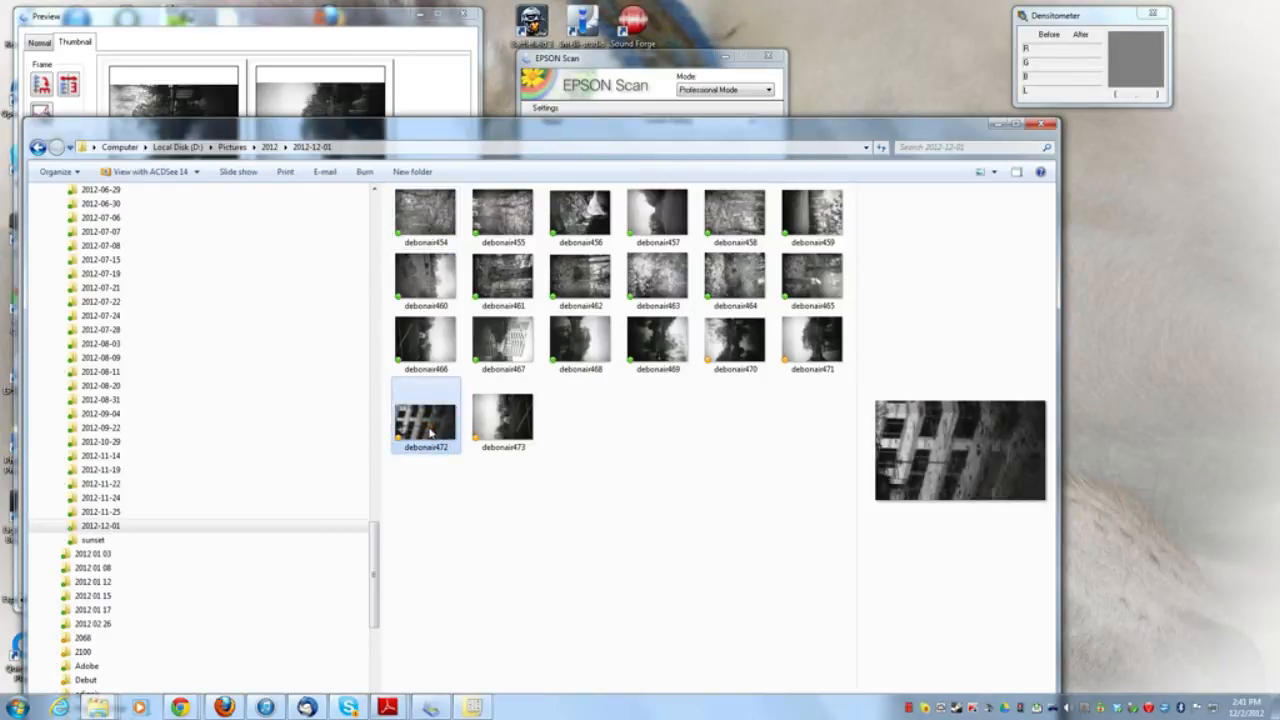
{"action": "double_click", "coordinate": [430, 432]}
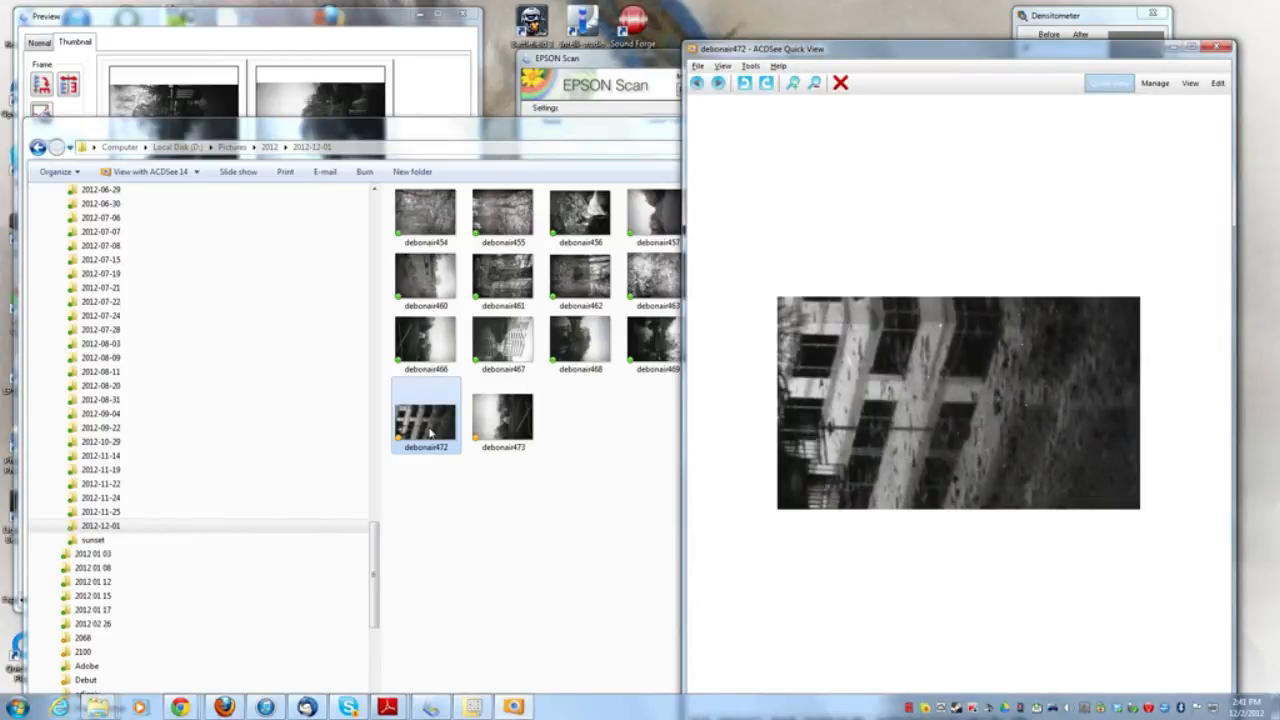
{"action": "left_click", "coordinate": [1221, 48]}
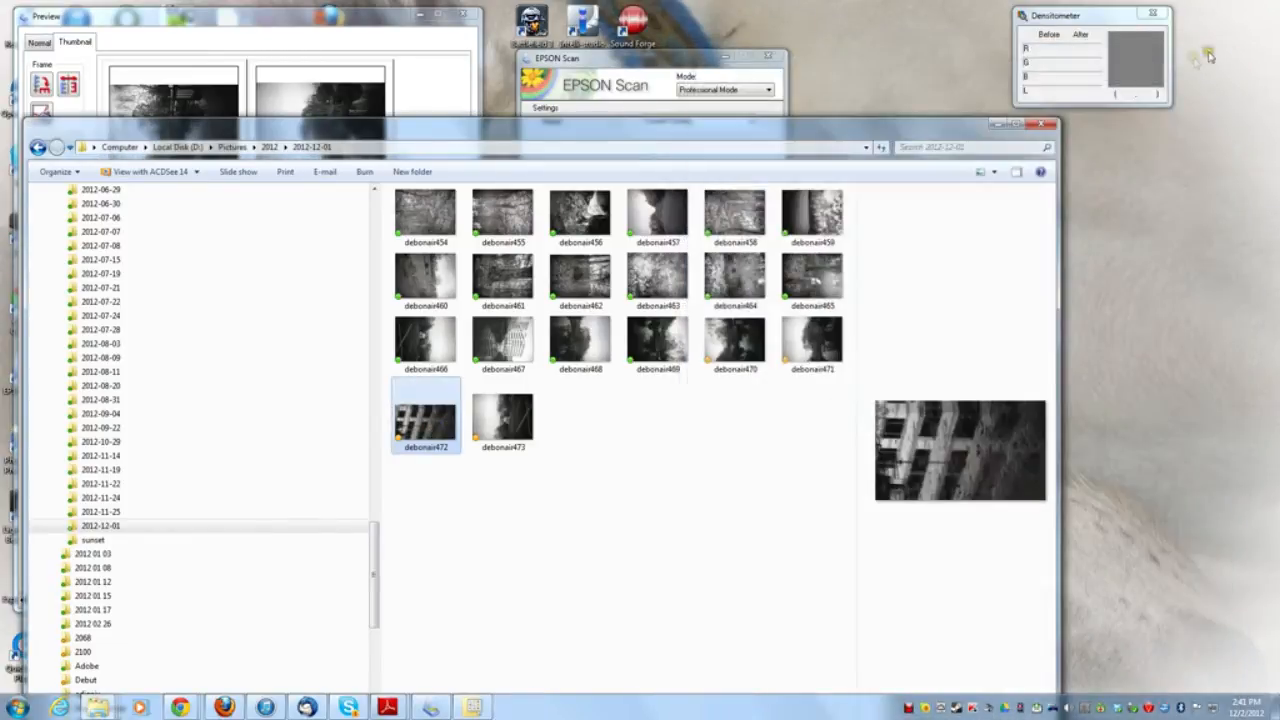
- Switch back to EPSON Scan, review the crop area on frame 3 and run a fresh preview of the film
{"action": "left_click", "coordinate": [590, 690]}
{"action": "left_click", "coordinate": [422, 91]}
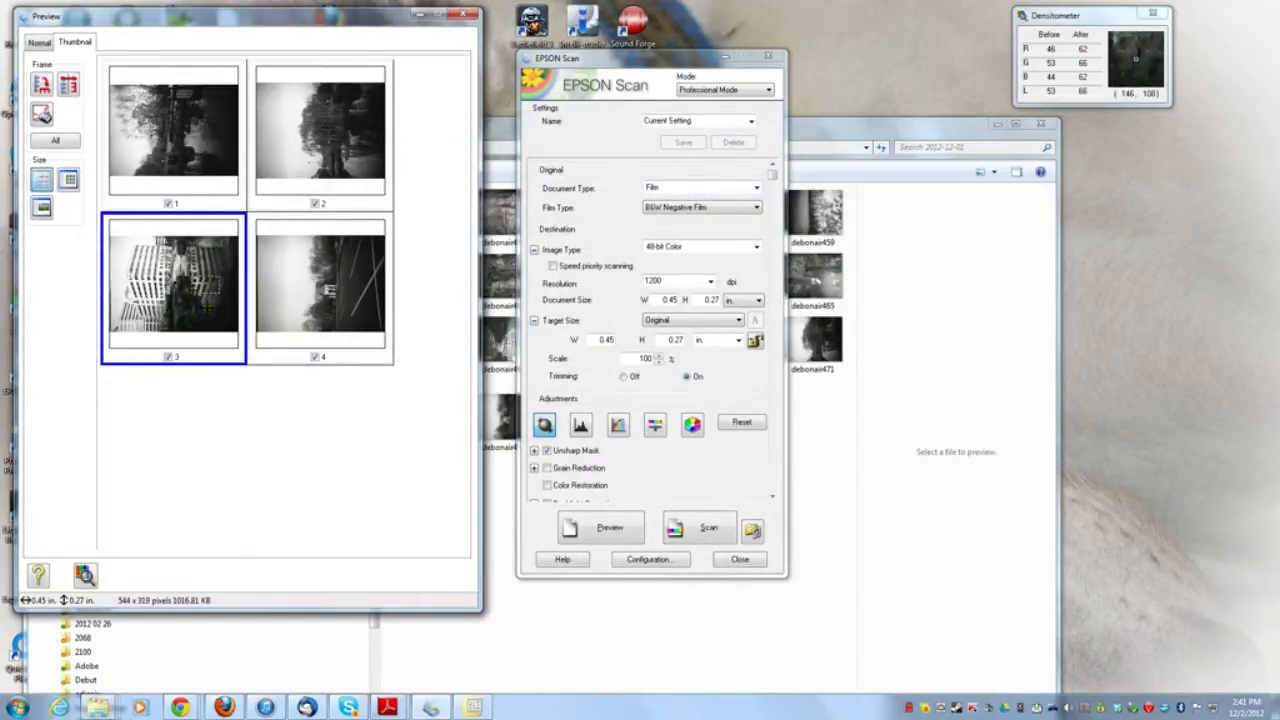
{"action": "double_click", "coordinate": [207, 305]}
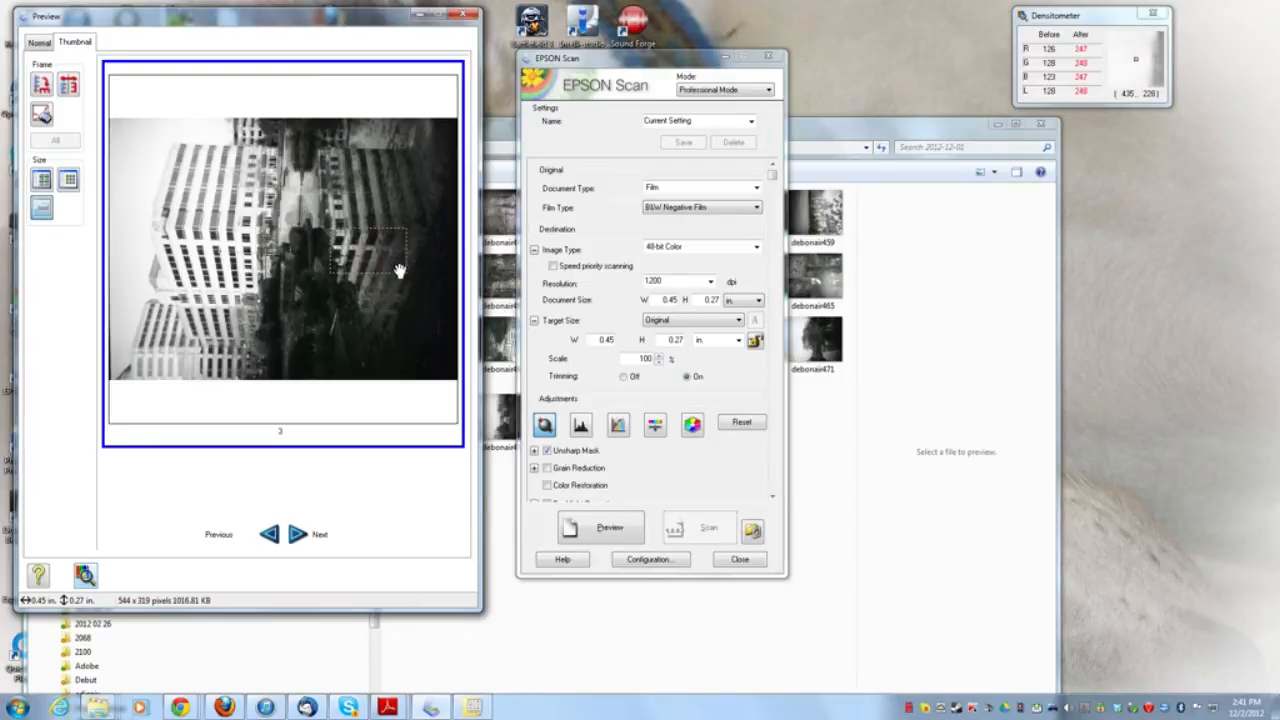
{"action": "left_click", "coordinate": [586, 528]}
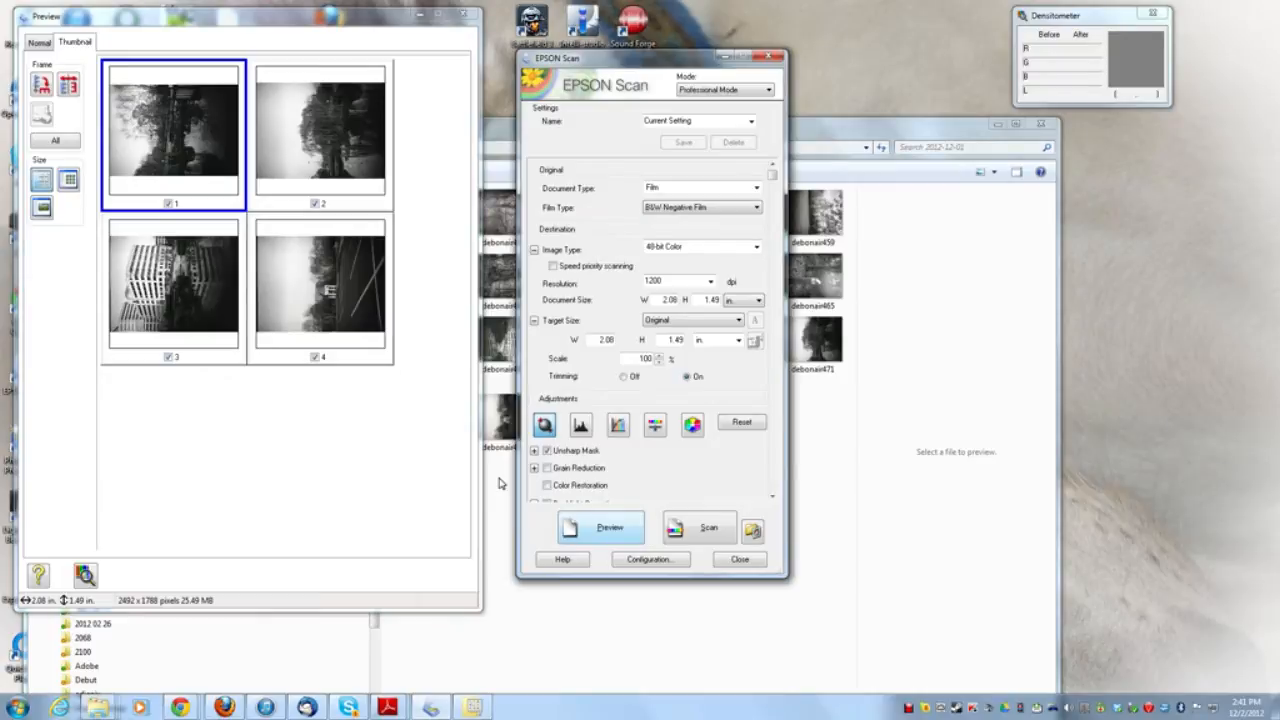
- Enlarge frame 3 and set its histogram's highlight input to 124 and midtone input to 0.98
{"action": "double_click", "coordinate": [145, 325]}
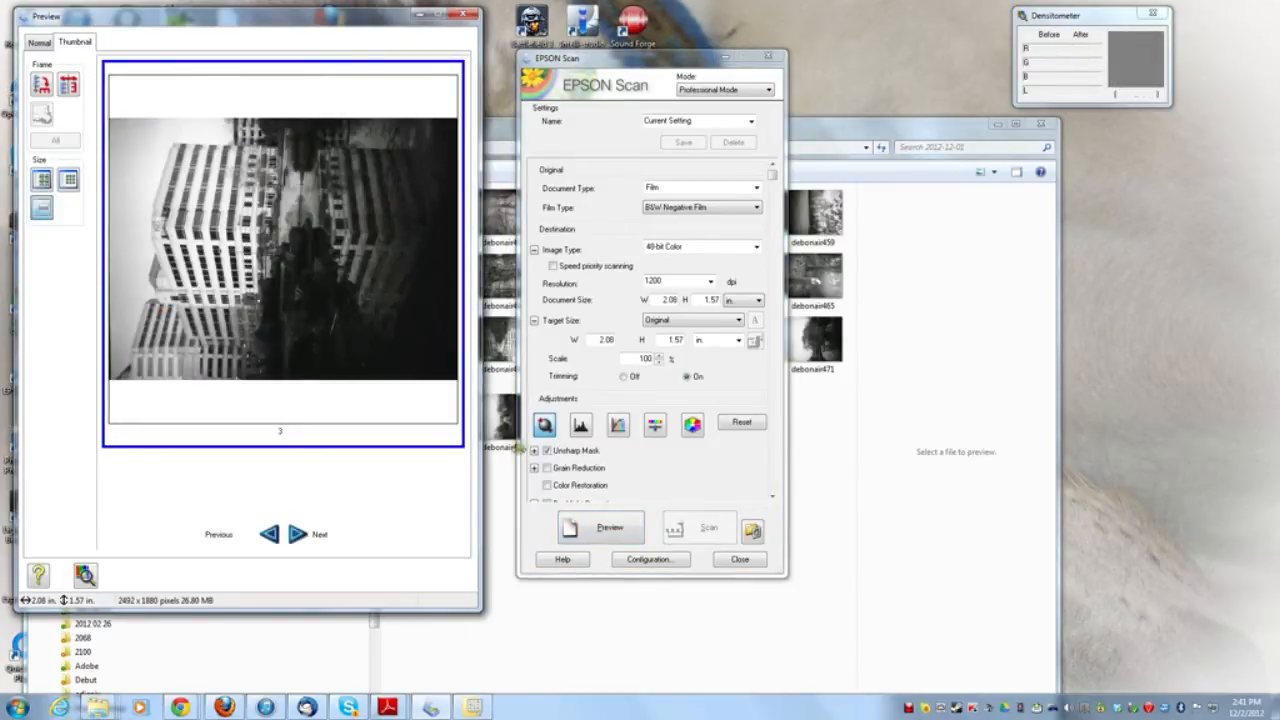
{"action": "left_click", "coordinate": [579, 426]}
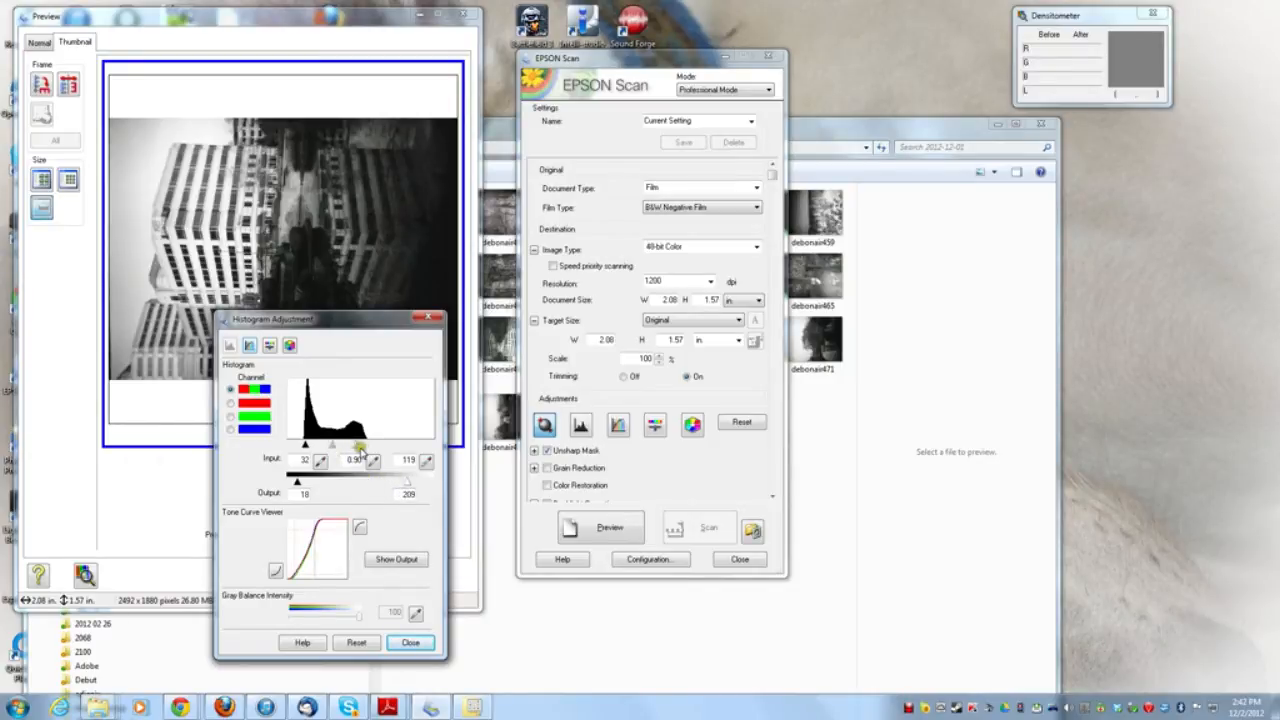
{"action": "left_click", "coordinate": [355, 447]}
{"action": "left_click_drag", "start_coordinate": [371, 461], "coordinate": [333, 452]}
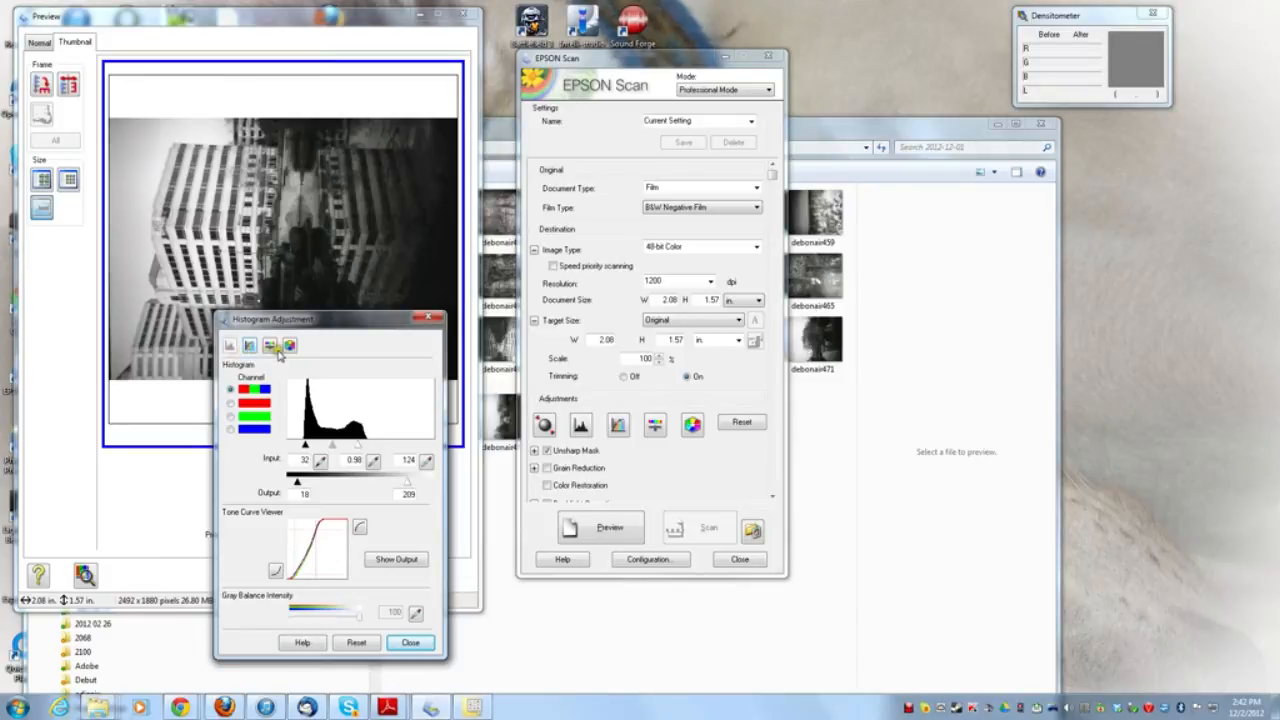
- Raise frame 3's brightness and contrast, close the image and tone adjustments, and move the histogram window off the preview image
{"action": "left_click", "coordinate": [250, 346]}
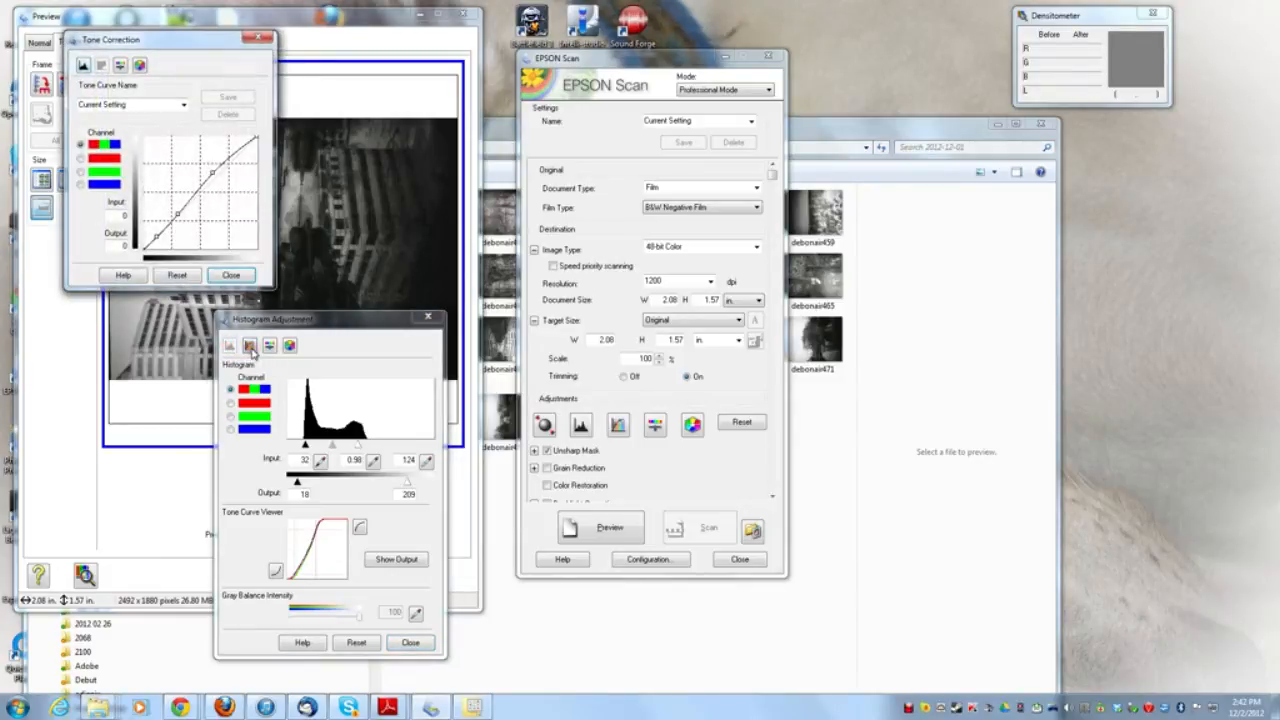
{"action": "left_click", "coordinate": [118, 67]}
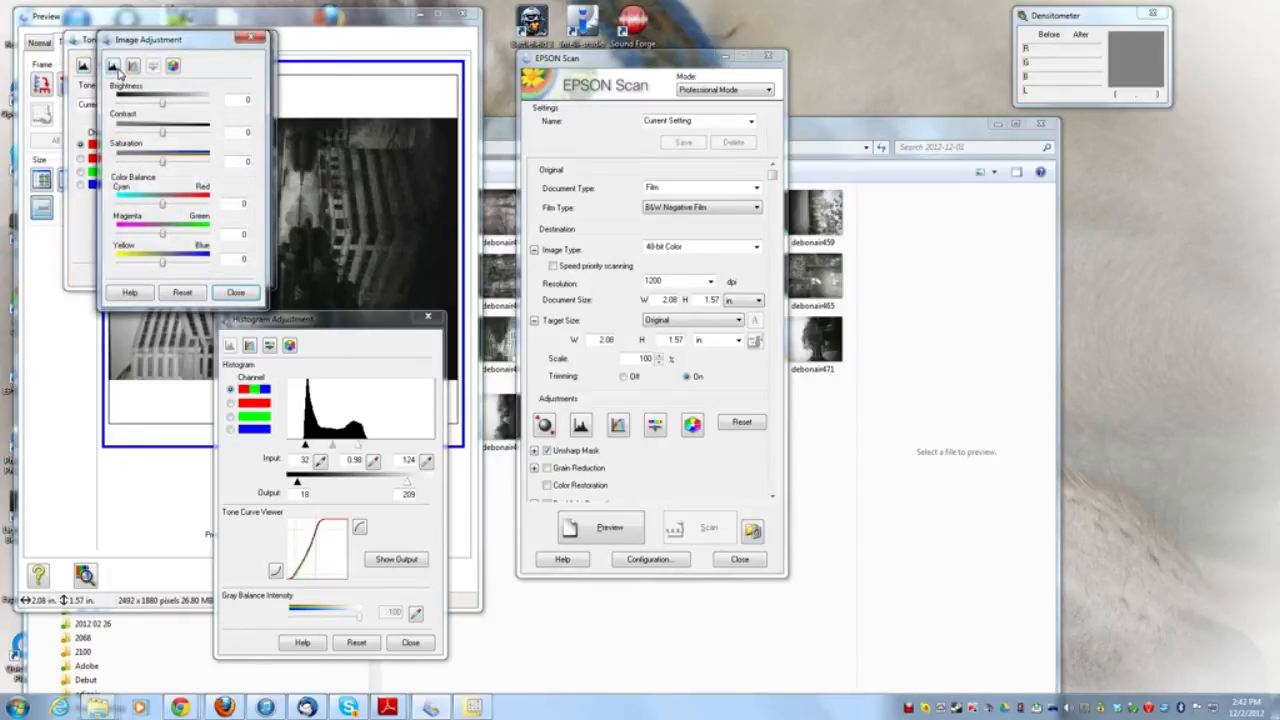
{"action": "left_click", "coordinate": [158, 104]}
{"action": "mouse_move", "coordinate": [160, 108]}
{"action": "left_mouse_down"}
{"action": "mouse_move", "coordinate": [177, 109]}
{"action": "mouse_move", "coordinate": [172, 132]}
{"action": "left_mouse_up"}
{"action": "left_click", "coordinate": [232, 293]}
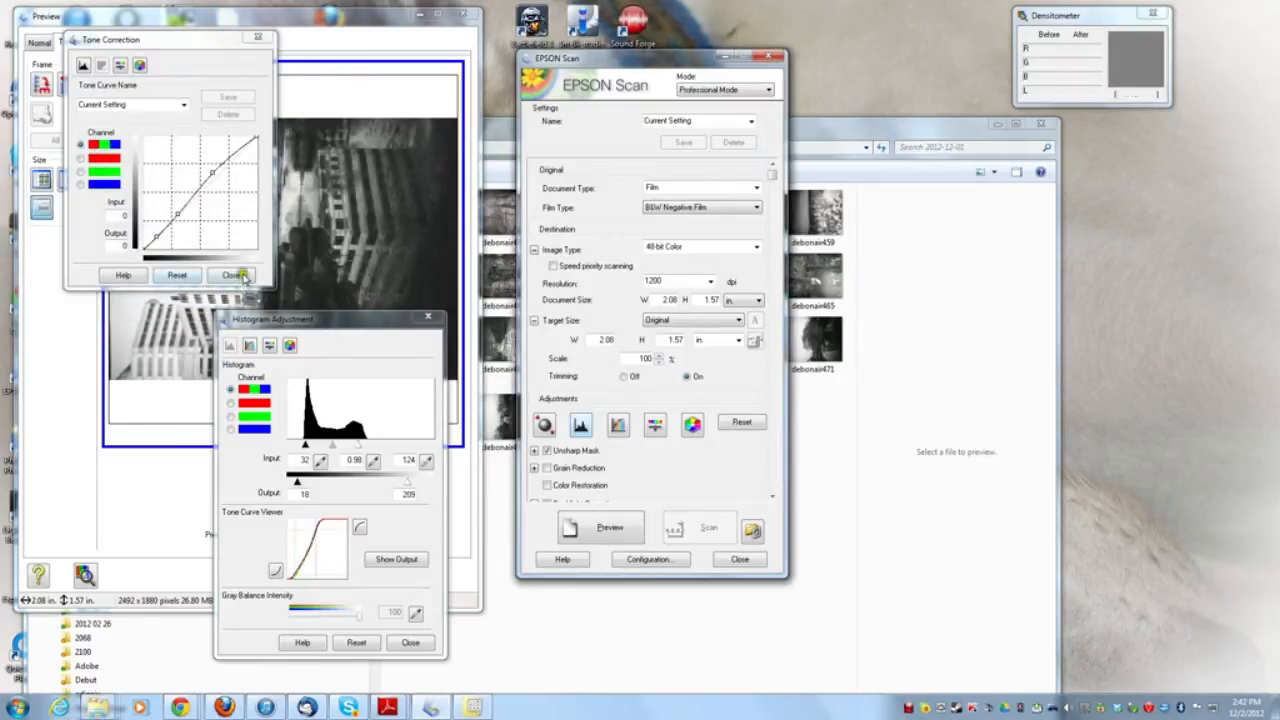
{"action": "left_click", "coordinate": [231, 274]}
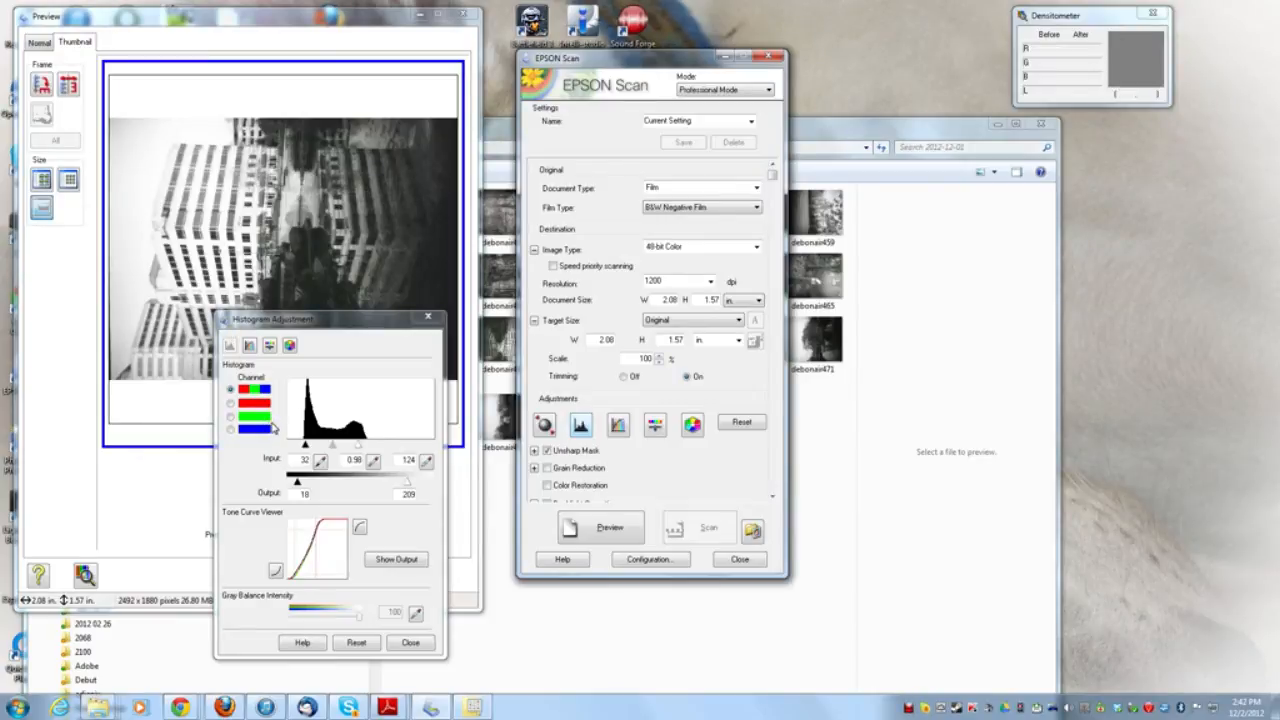
{"action": "left_click_drag", "start_coordinate": [360, 328], "coordinate": [512, 328]}
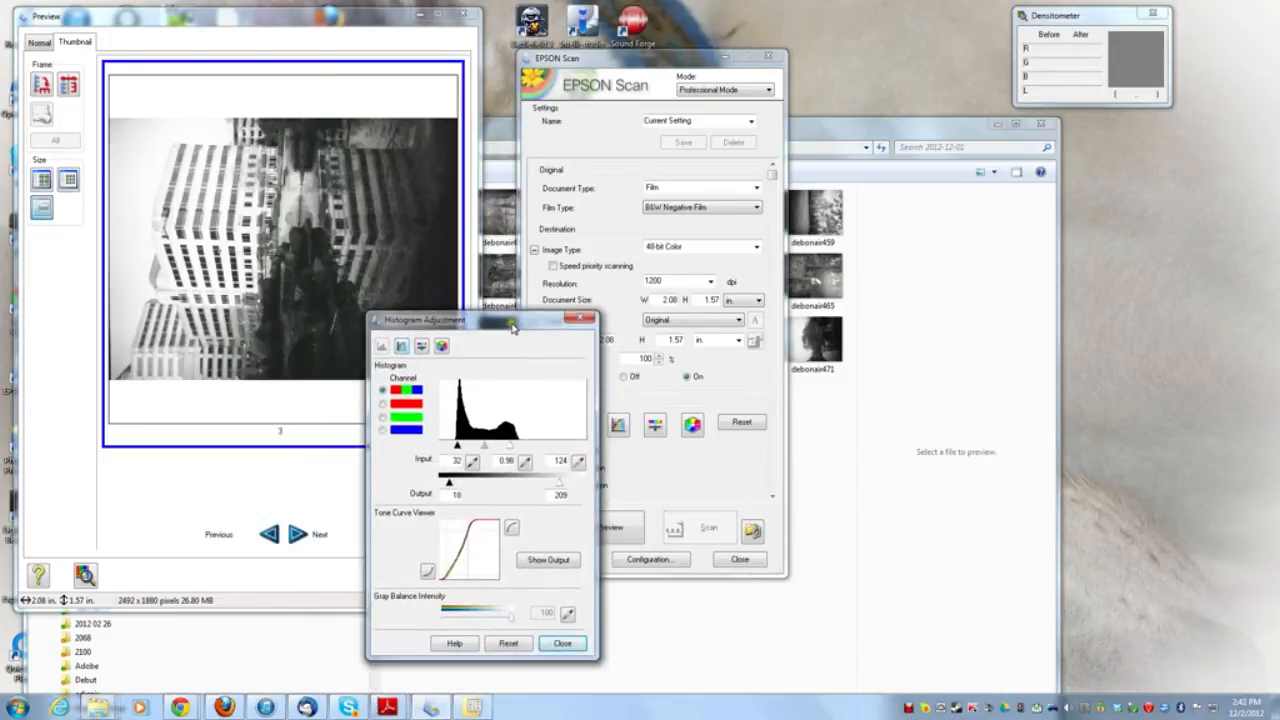
- Close the histogram adjustment, return the preview to thumbnails of all four frames and scan them
{"action": "left_click", "coordinate": [558, 642]}
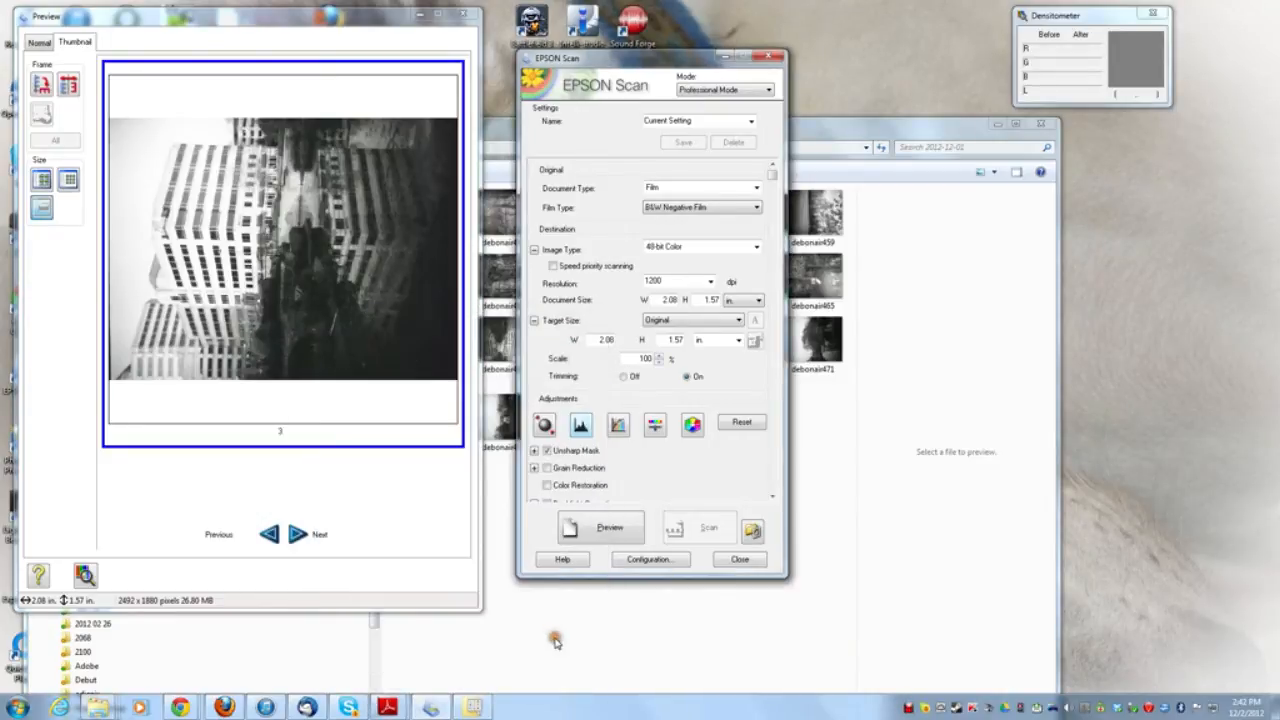
{"action": "left_click", "coordinate": [42, 183]}
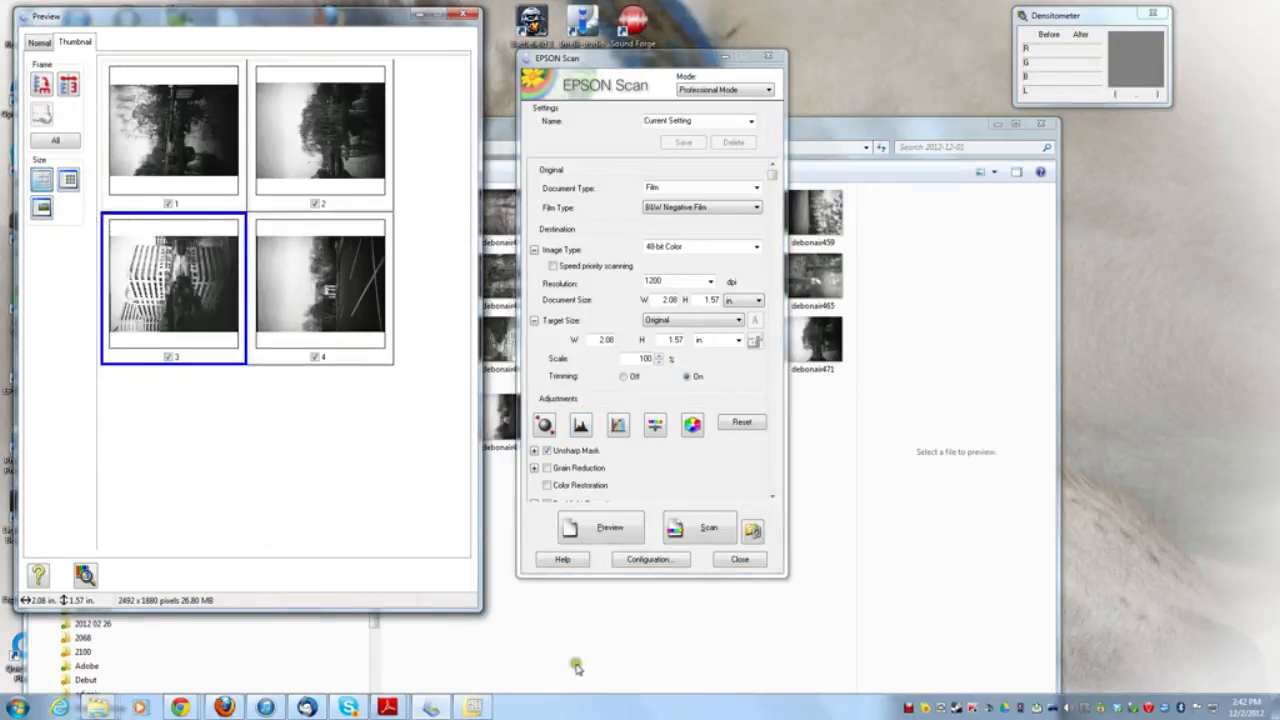
{"action": "left_click", "coordinate": [709, 531]}
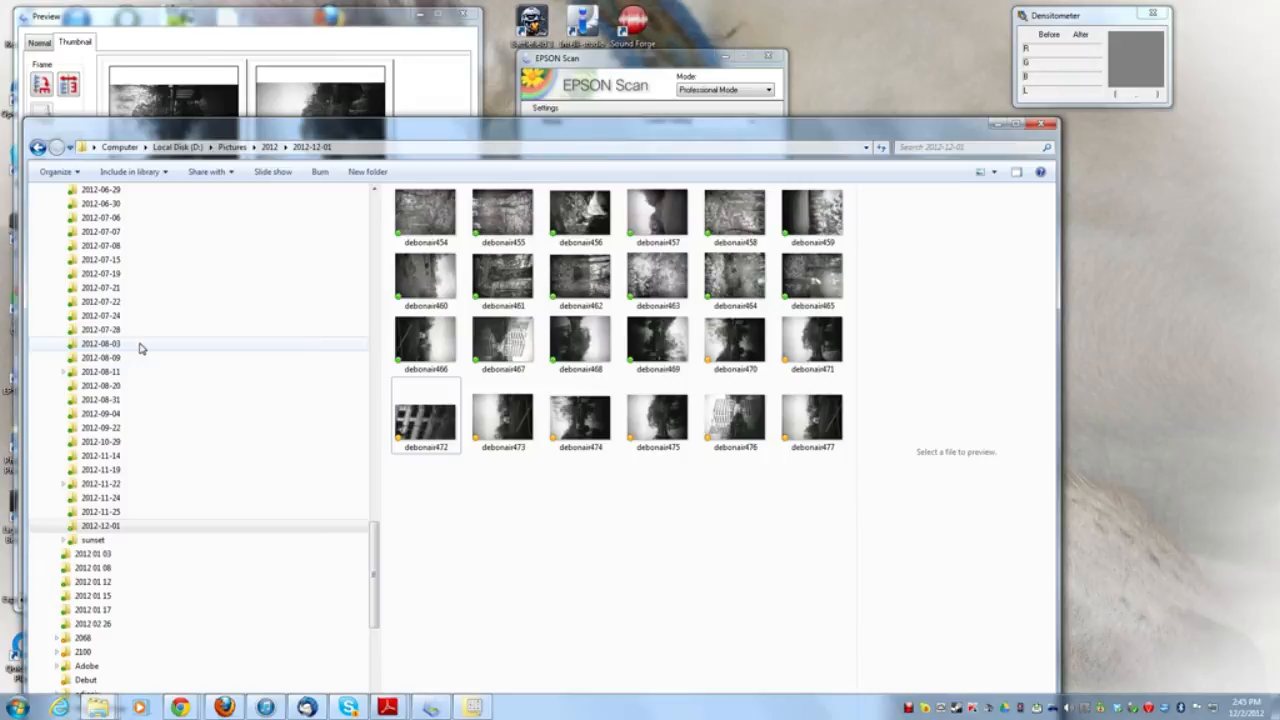
- Open the scanned image debonair476 in ACDSee, dismiss the Quick Start Guide, inspect the image enlarged and close the viewer
{"action": "left_click", "coordinate": [722, 427]}
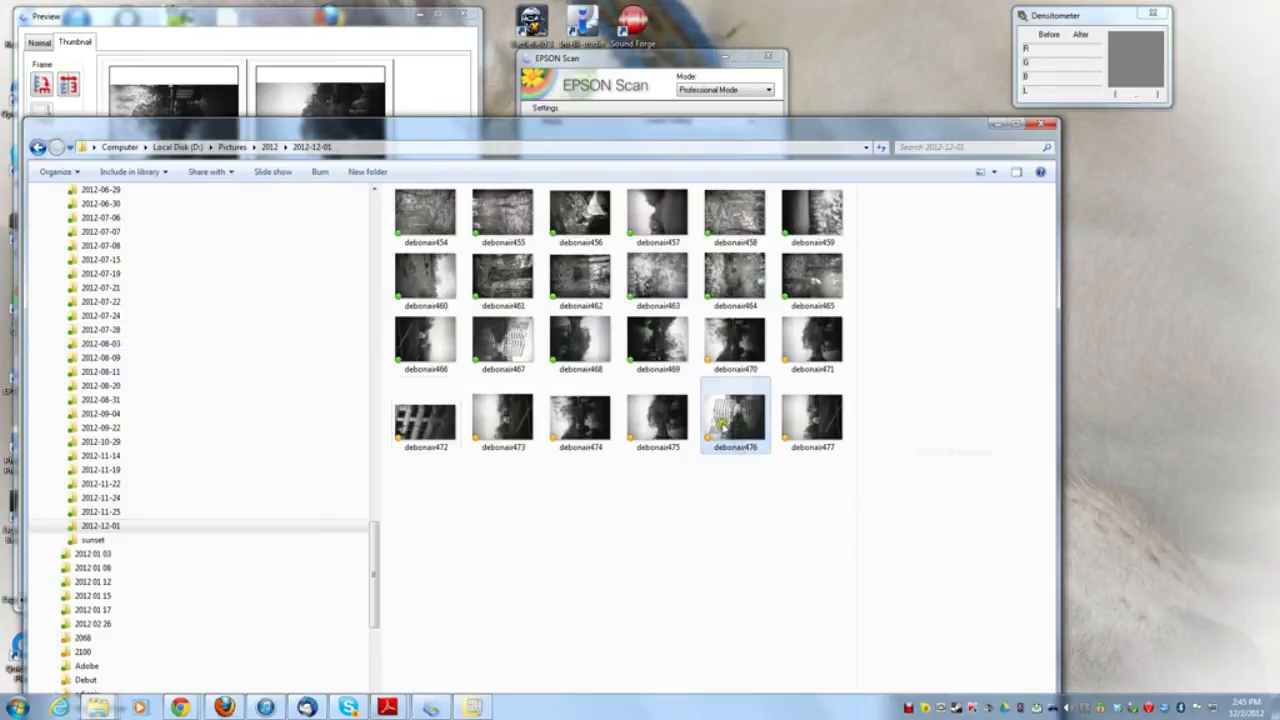
{"action": "double_click", "coordinate": [722, 427]}
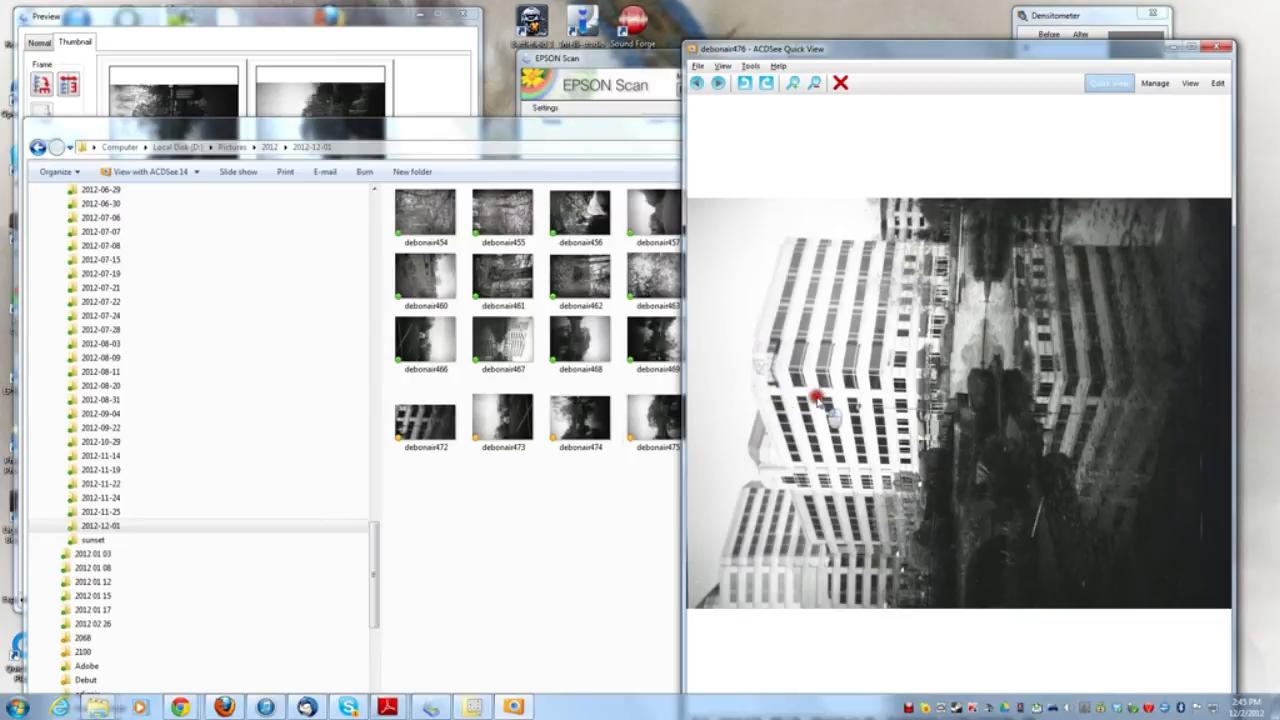
{"action": "left_click", "coordinate": [788, 88]}
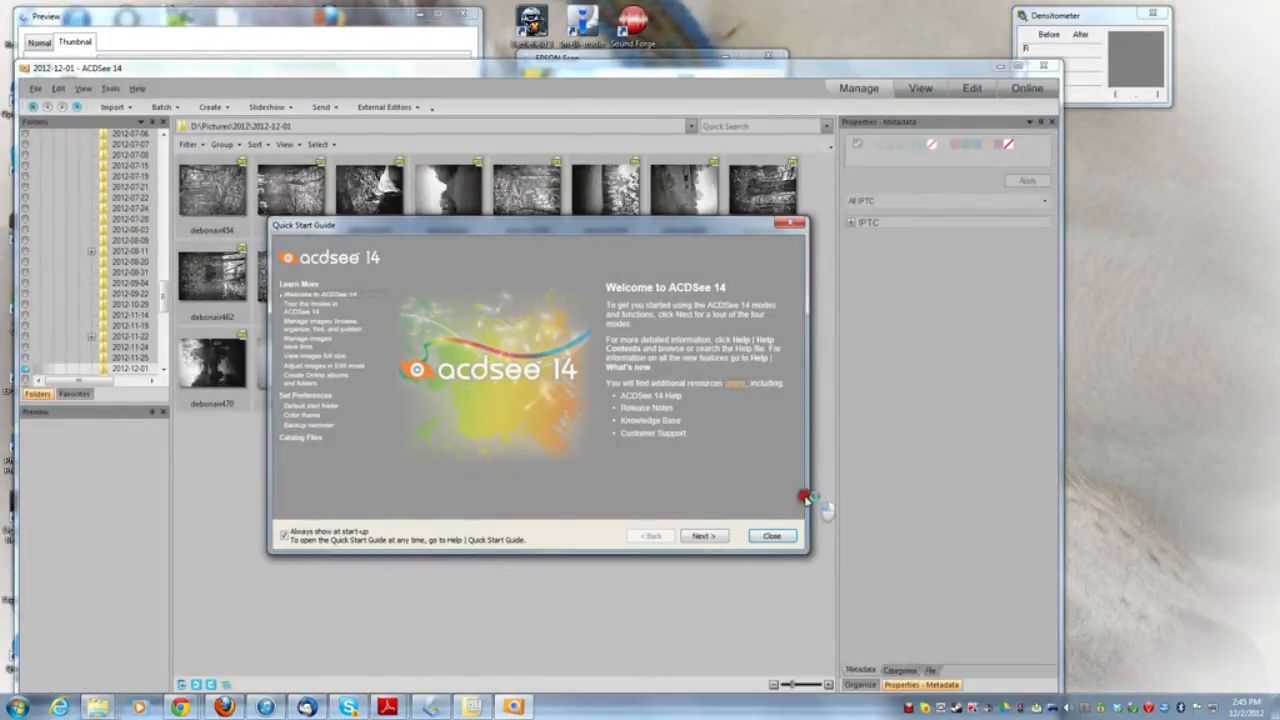
{"action": "left_click", "coordinate": [771, 535]}
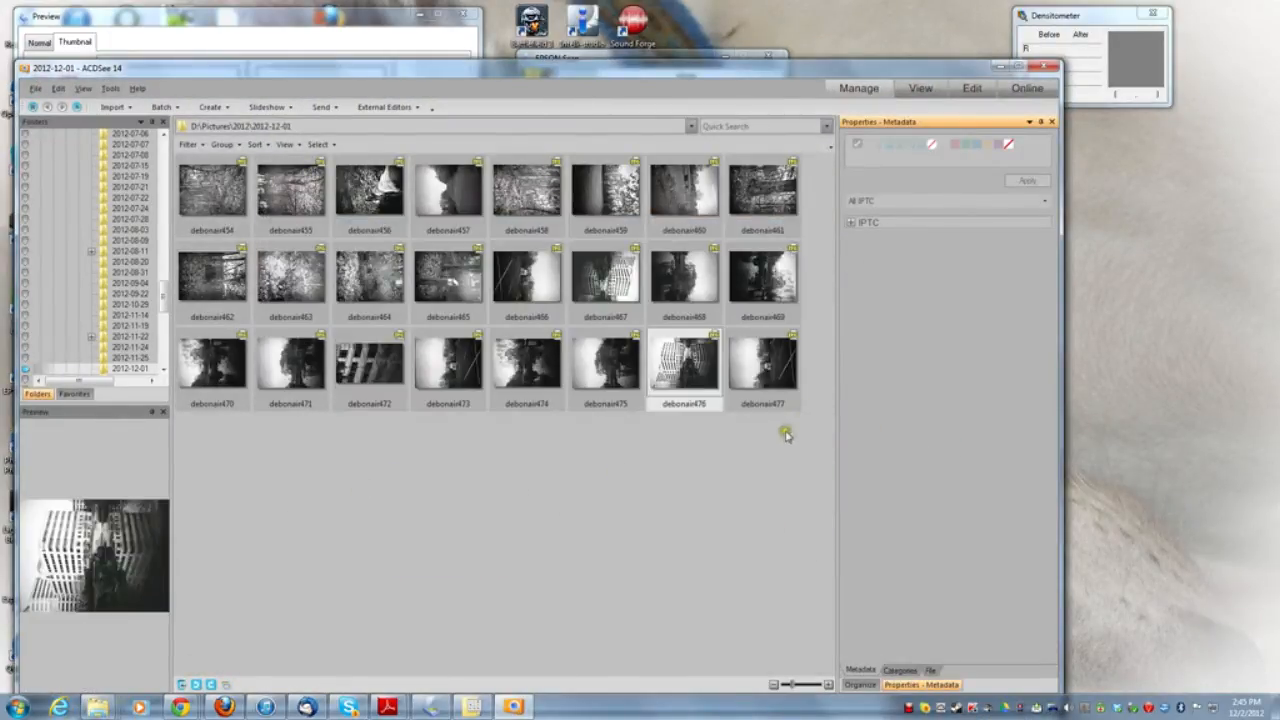
{"action": "double_click", "coordinate": [680, 367]}
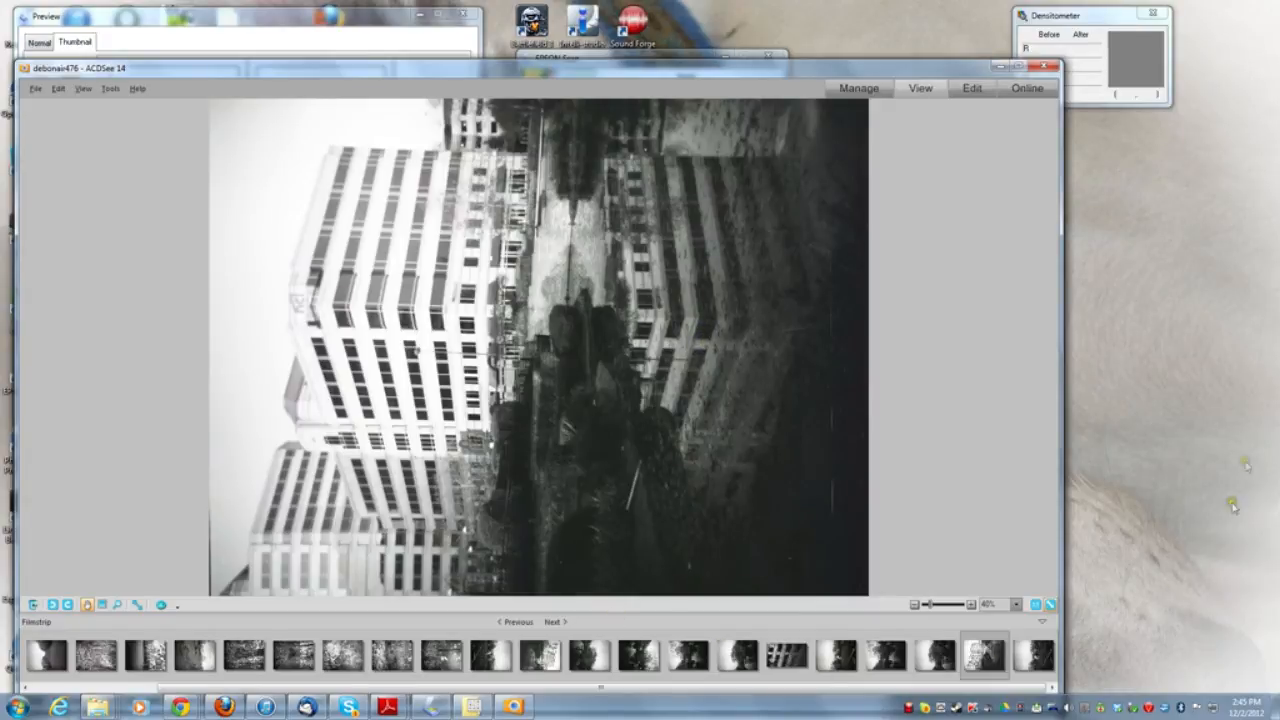
{"action": "left_click", "coordinate": [1047, 67]}
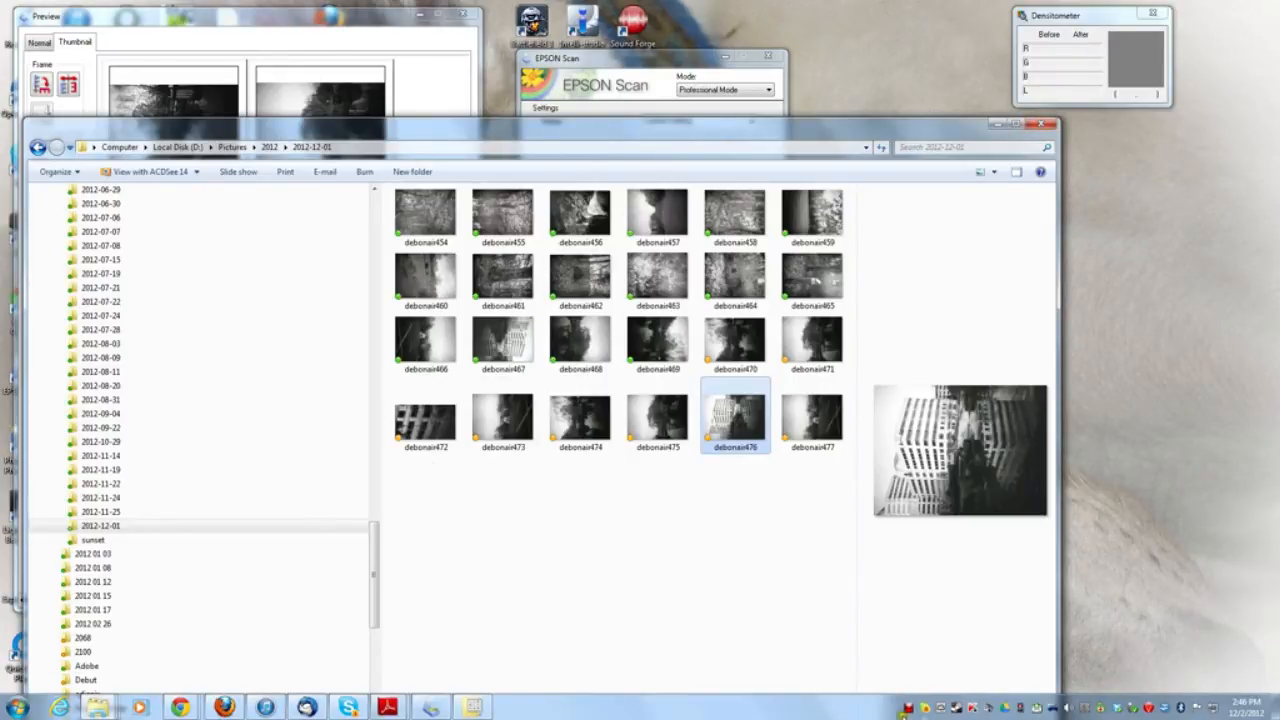
{"action": "right_click", "coordinate": [908, 708]}
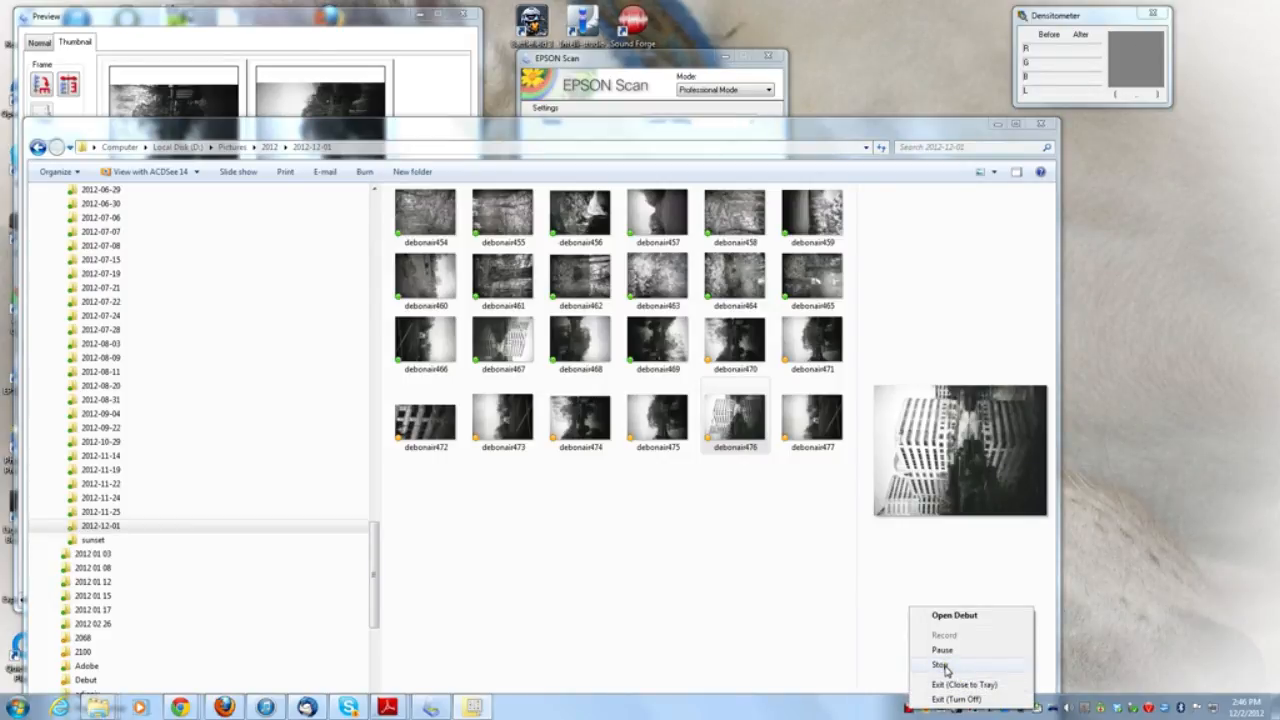
{"action": "left_click", "coordinate": [941, 665]}
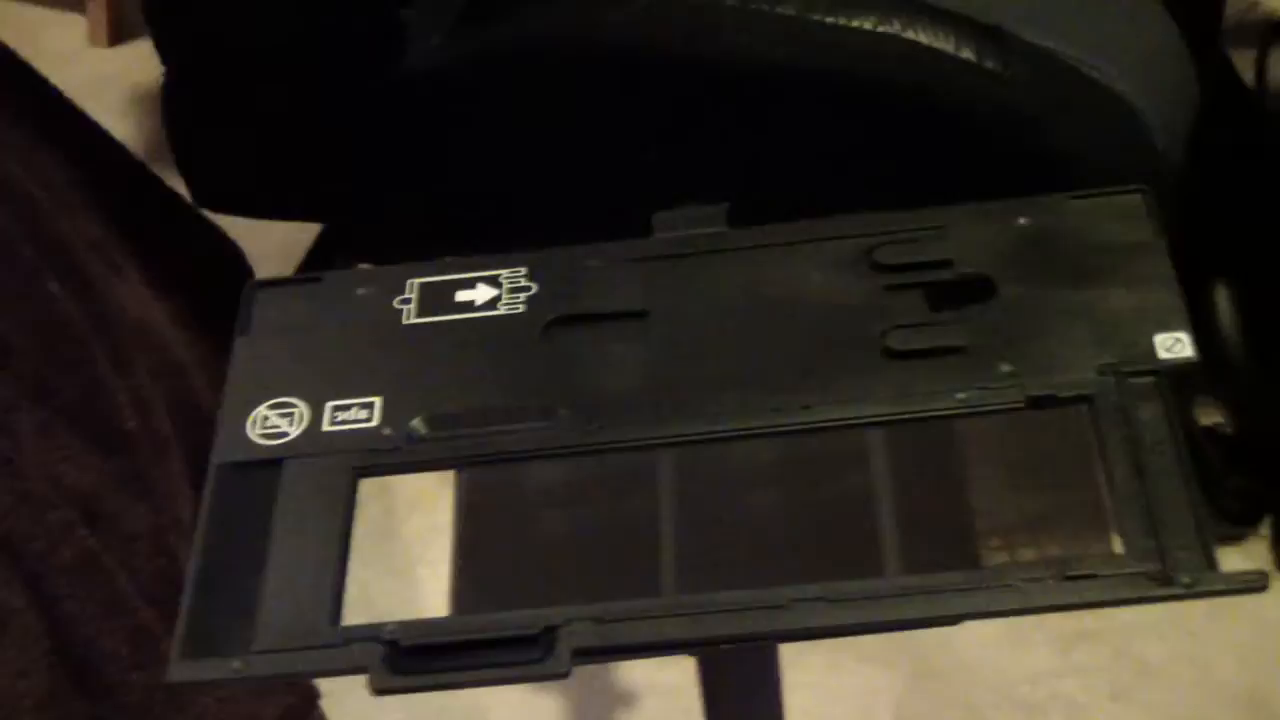